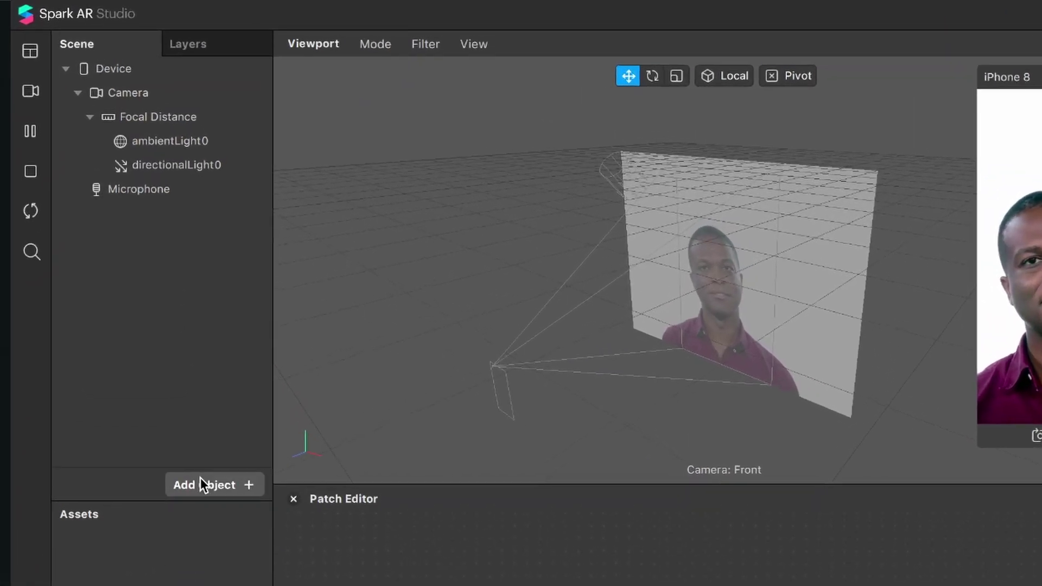
- Add a rectangle on a new canvas and rename it Flash
click(173, 313)
text(re)
key(Return)
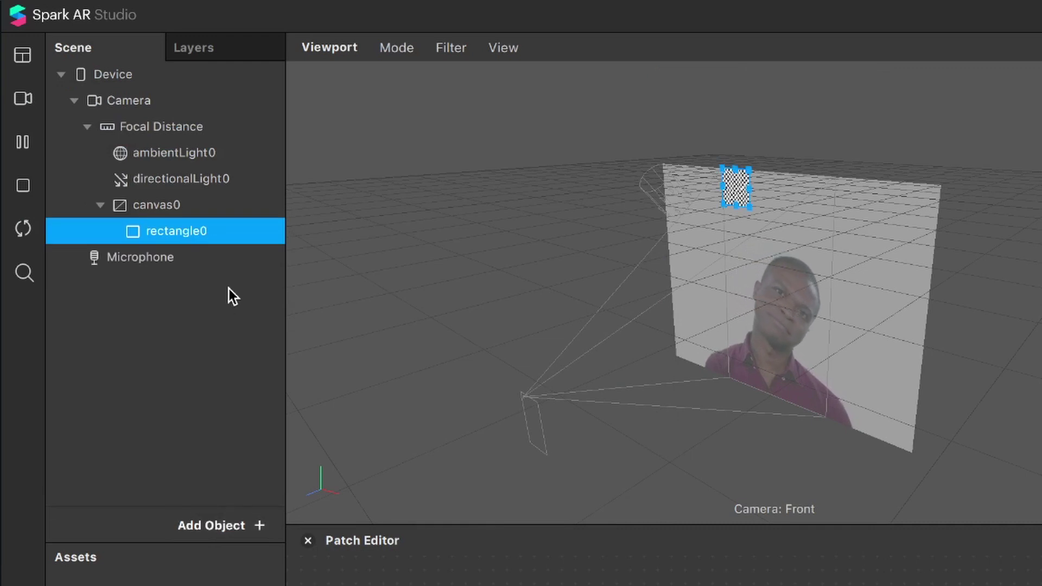
double_click(205, 225)
text(Flash)
key(Return)
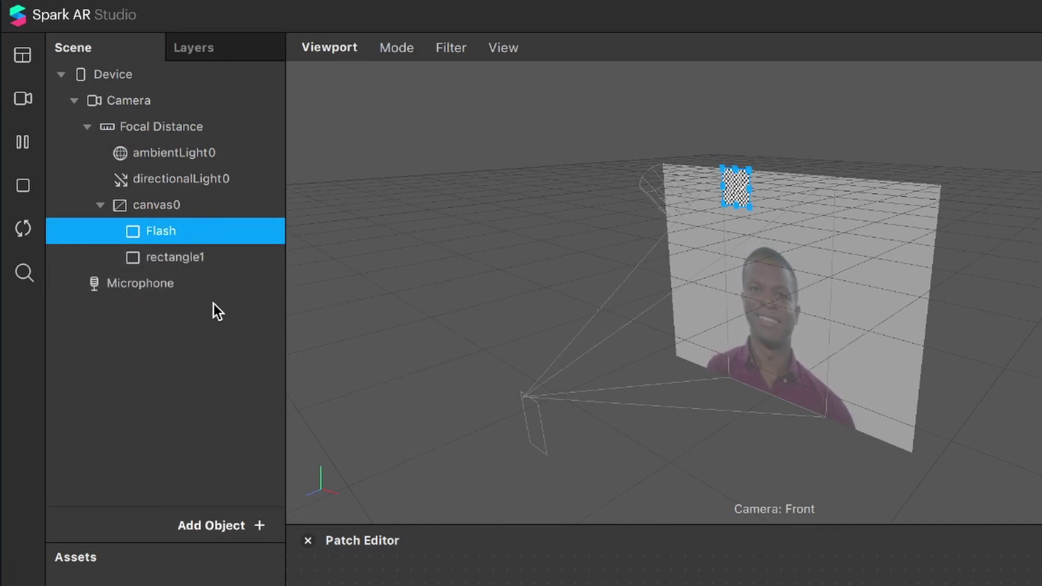
- Rename the second rectangle Freeze and move Flash below it in the Scene list
double_click(220, 256)
text(Fr)
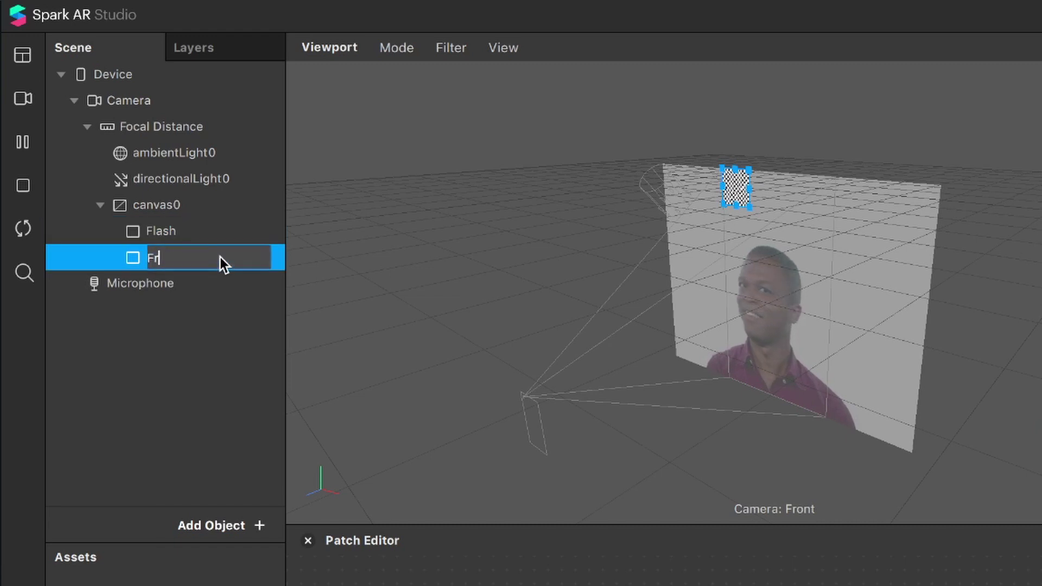
text(eeze)
key(Return)
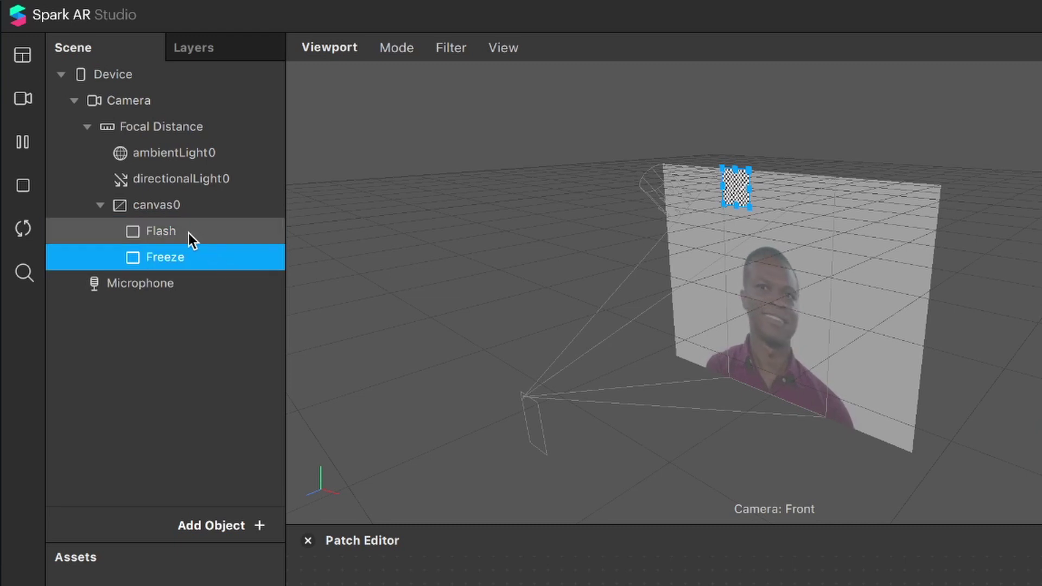
drag(170, 237, 165, 271)
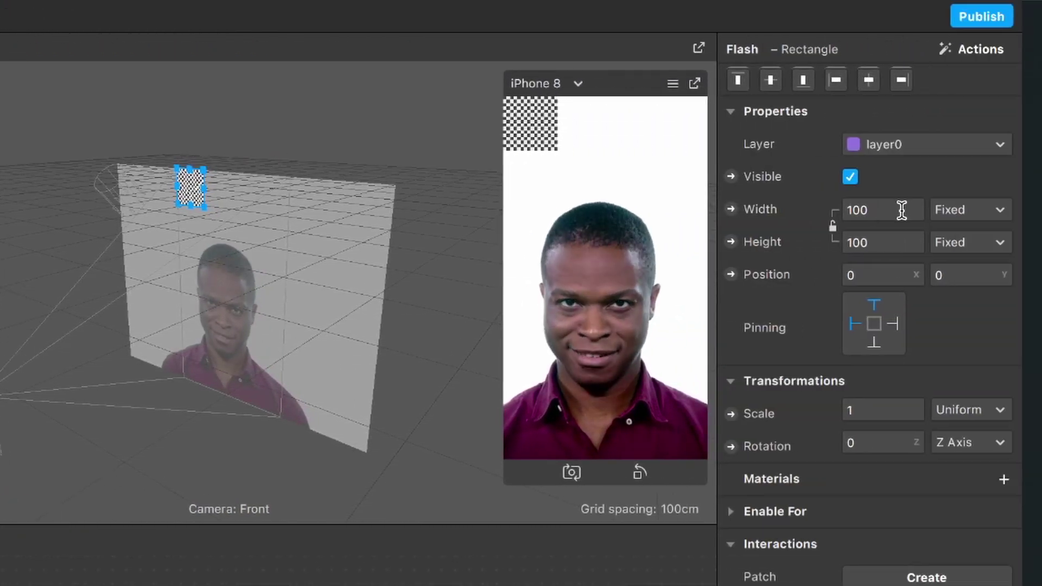
- Set Flash to Fill Width and Fill Height so it covers the screen
mouse_move(912, 209)
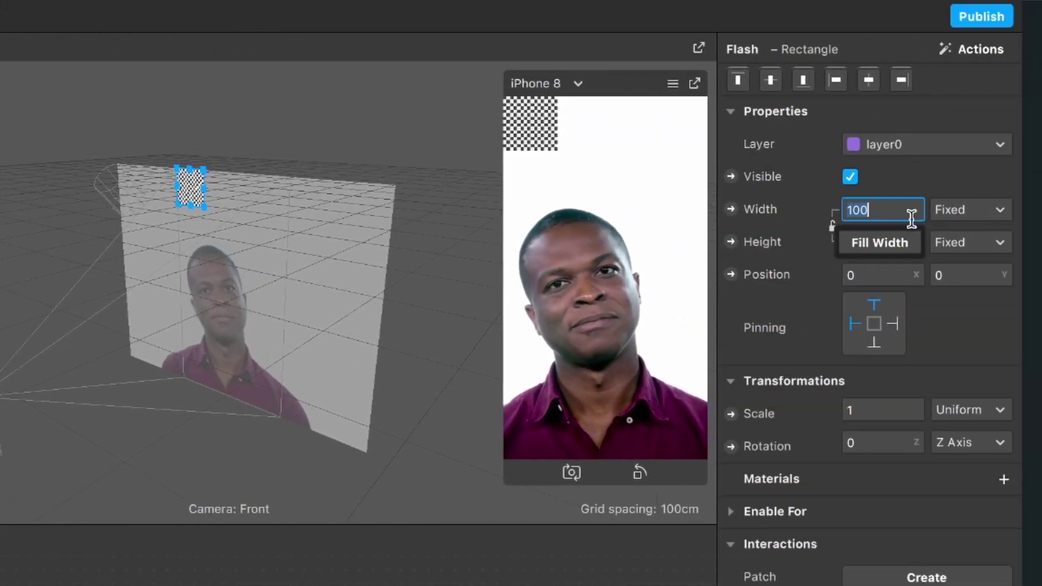
click(883, 242)
mouse_move(882, 242)
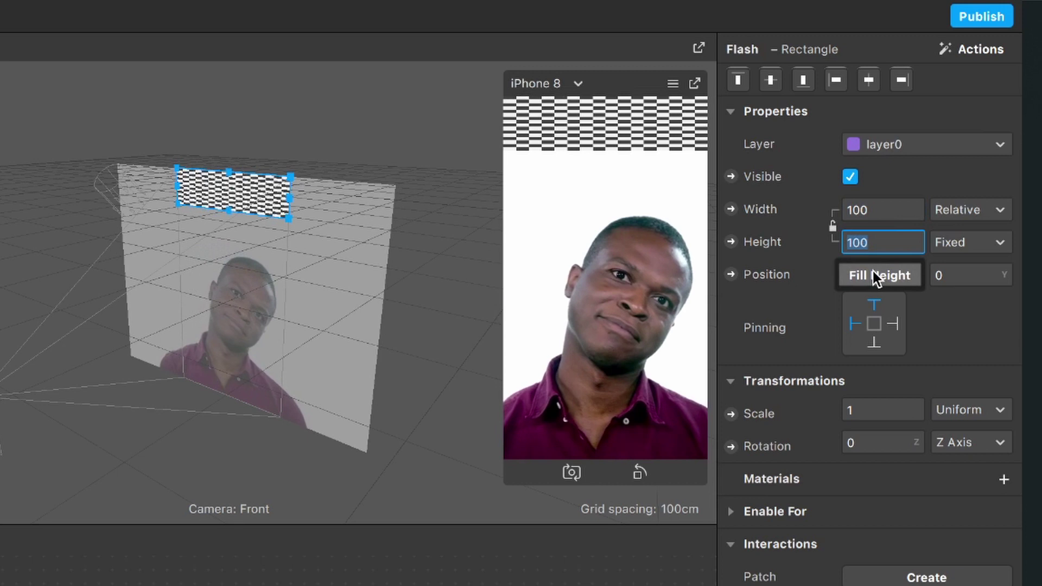
click(873, 271)
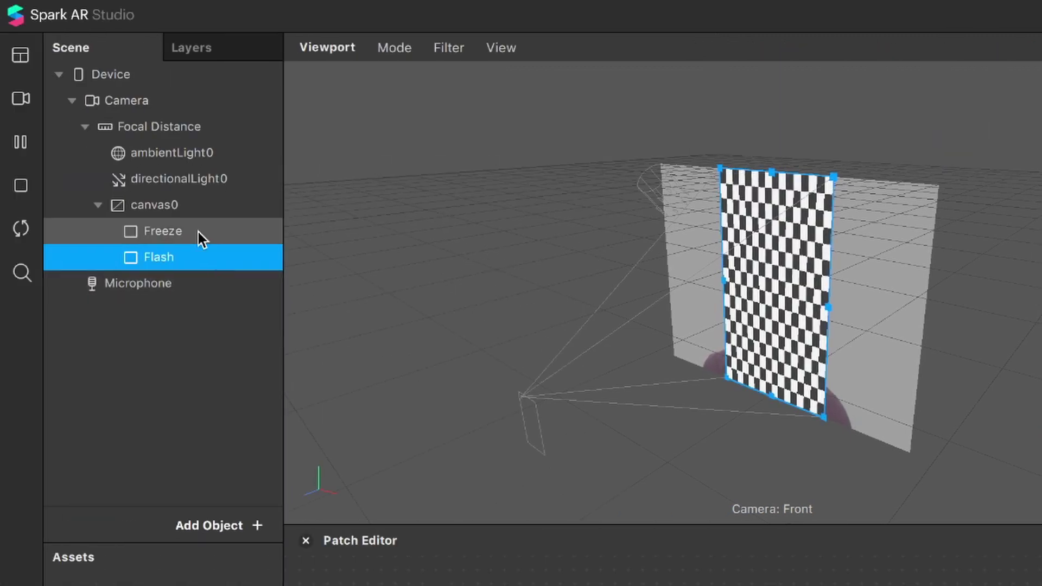
- Set the Freeze rectangle to Fill Width and Fill Height
click(198, 231)
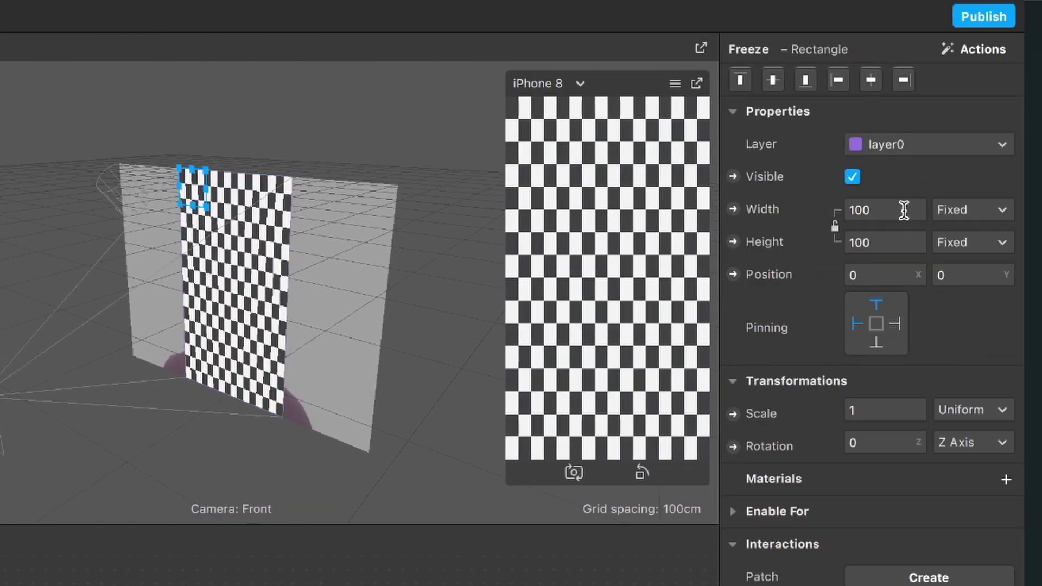
click(901, 209)
click(892, 237)
click(890, 243)
click(881, 272)
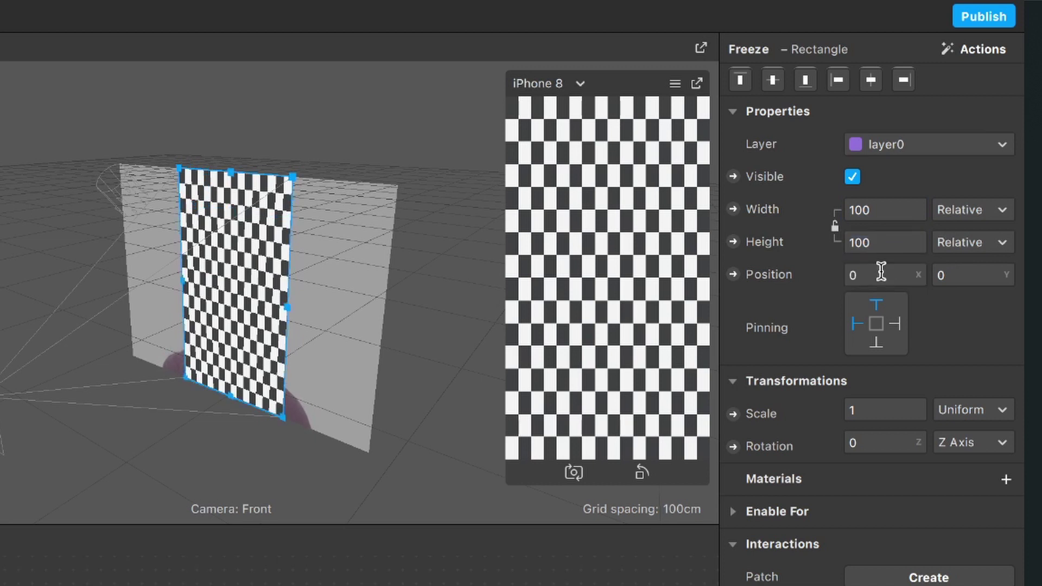
- Set Freeze's Width and Height to 80 each
click(881, 213)
text(180)
key(Return)
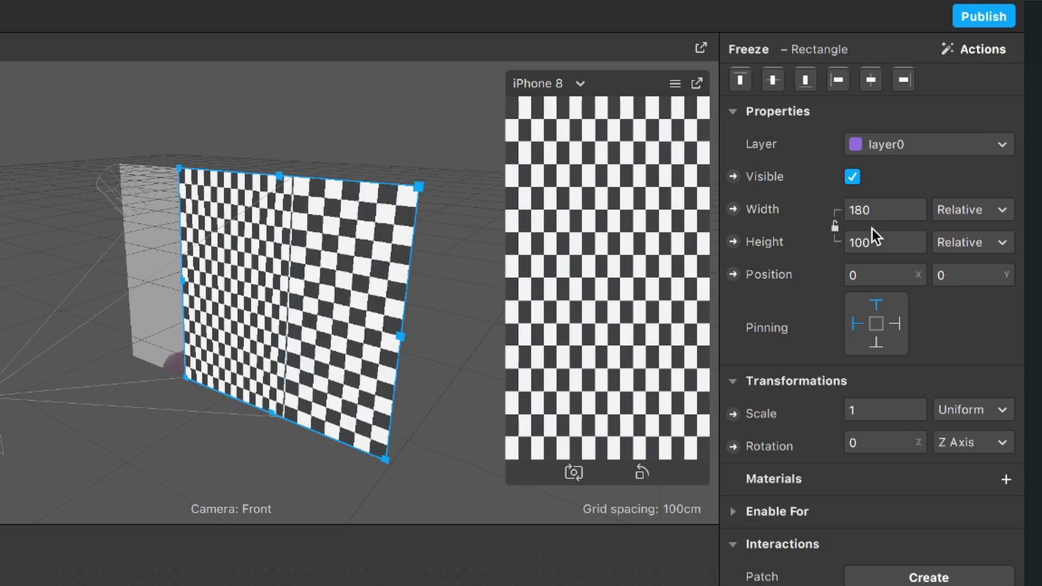
click(879, 212)
key(BackSpace)
text(80)
key(Return)
click(882, 242)
key(BackSpace)
text(80)
key(Return)
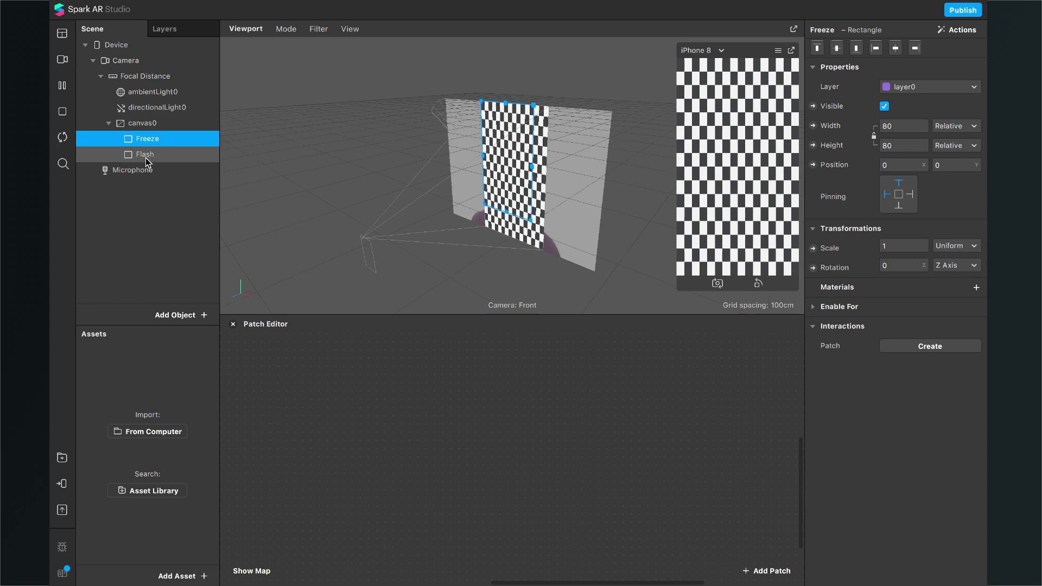
- Uncheck Visible on Flash, then align Freeze to the vertical and horizontal centre
click(146, 156)
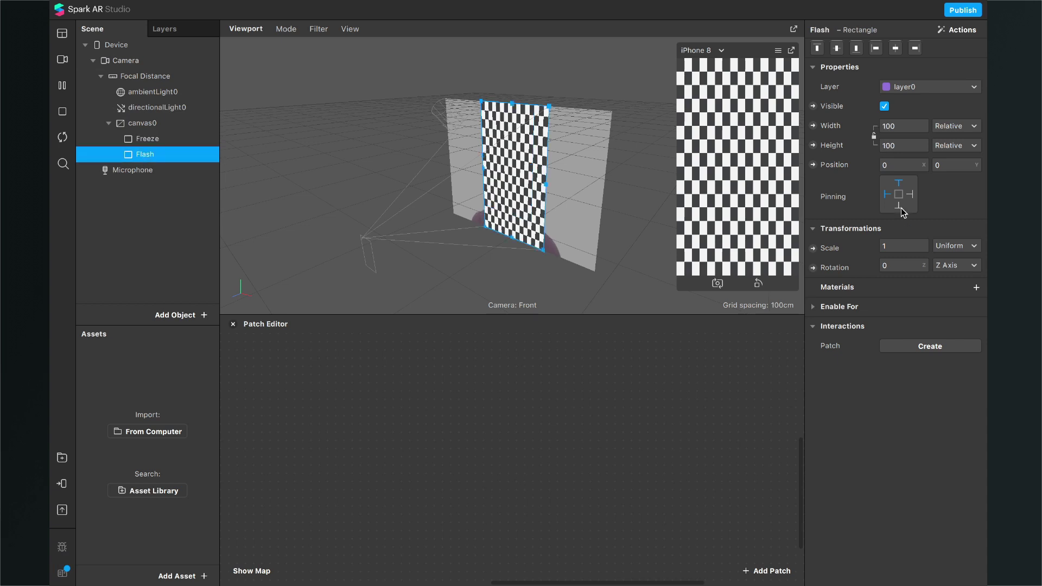
click(884, 106)
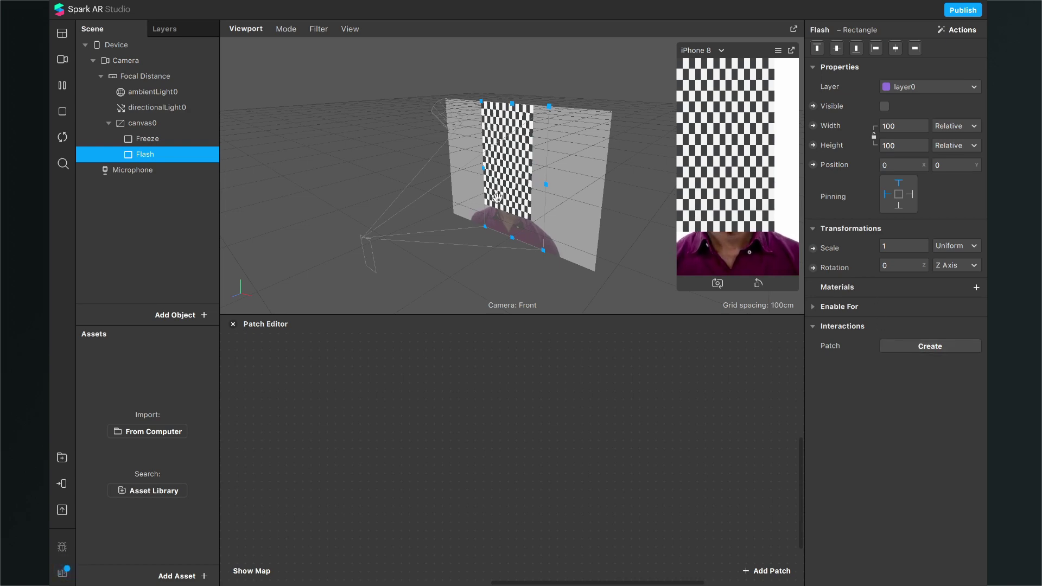
click(160, 141)
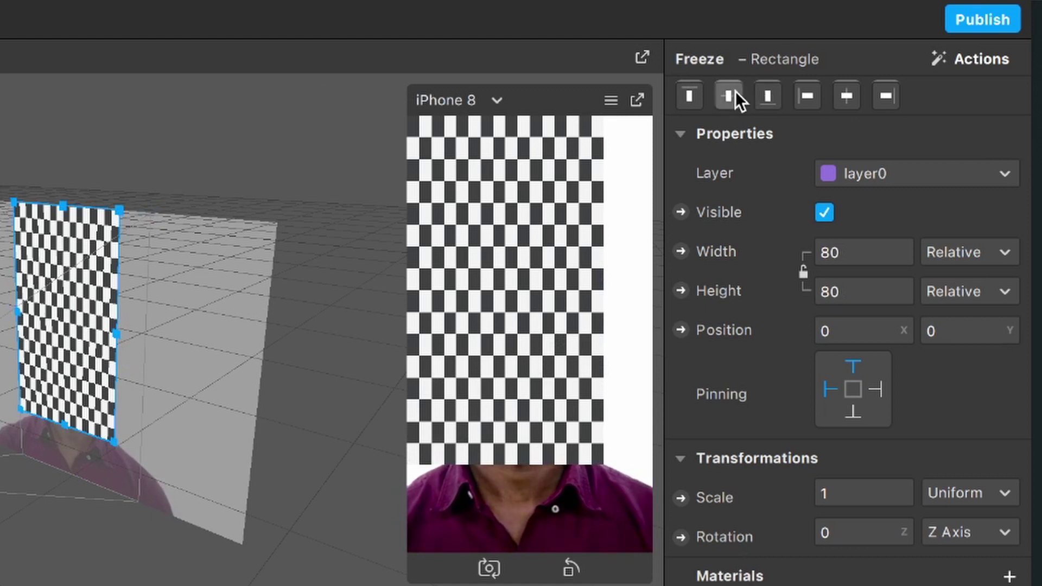
click(731, 95)
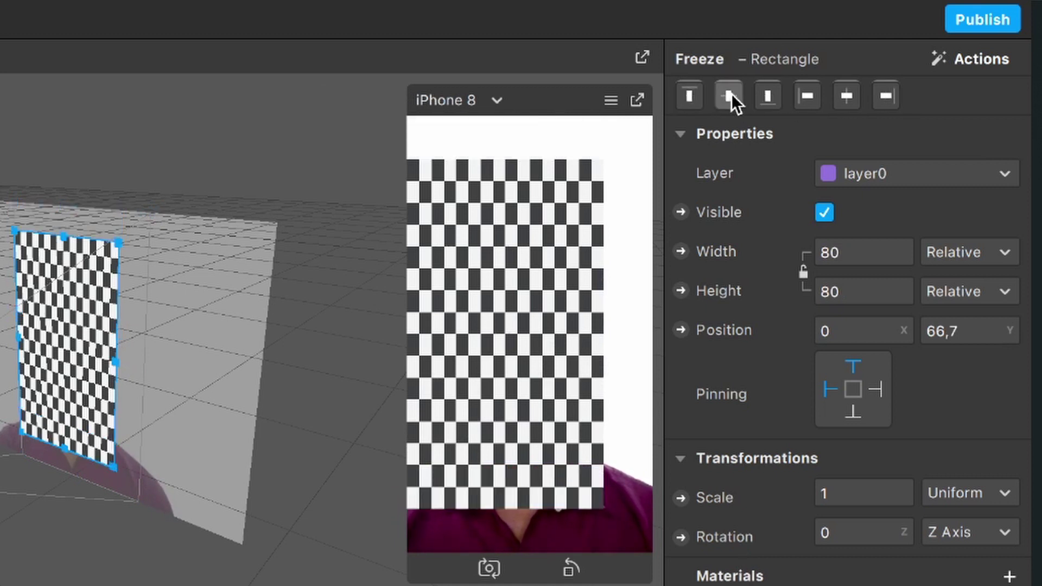
click(848, 95)
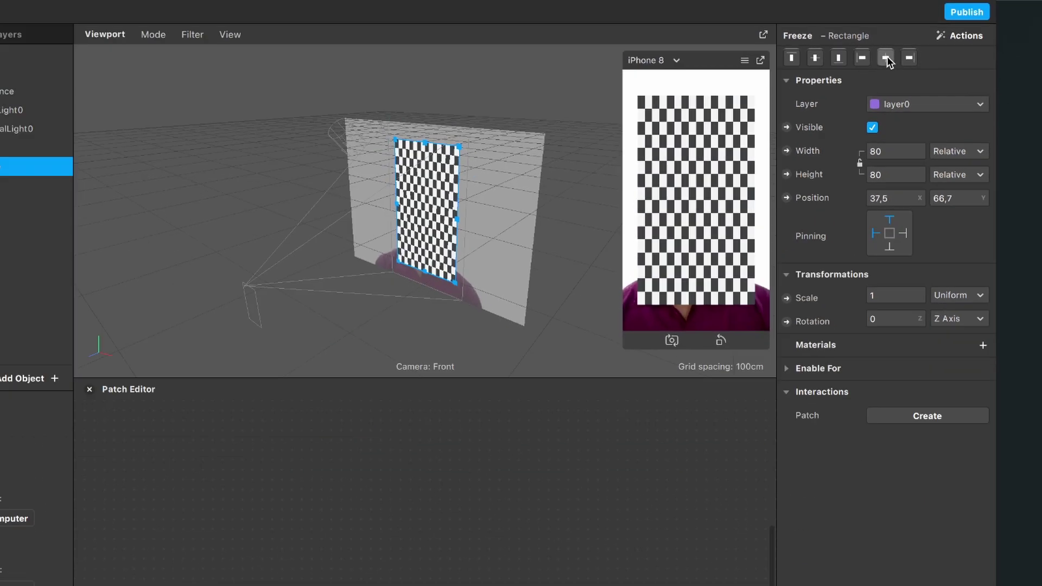
- Create a material named Flash and duplicate it as a material named Freeze
click(190, 573)
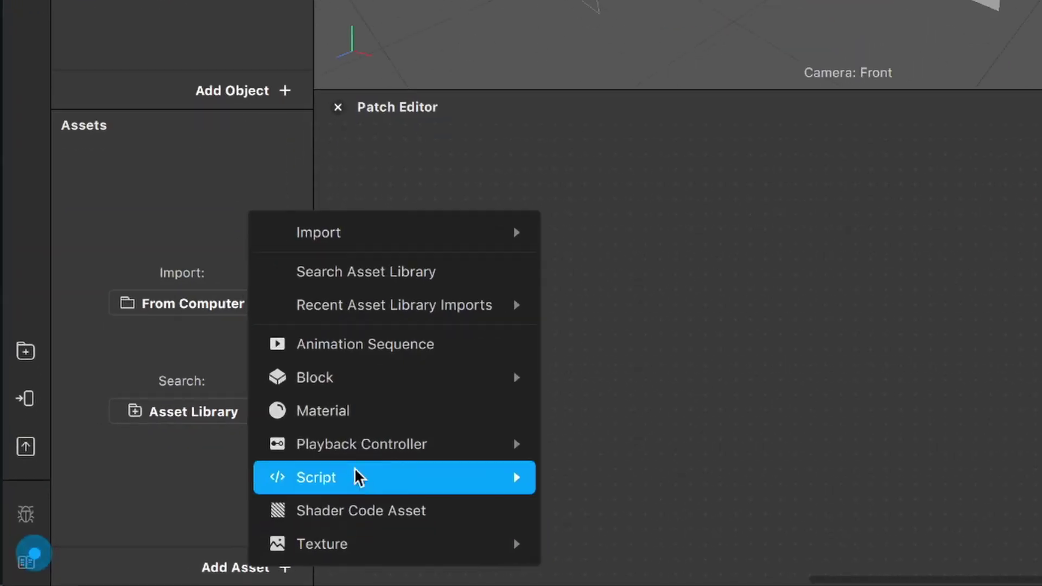
click(372, 419)
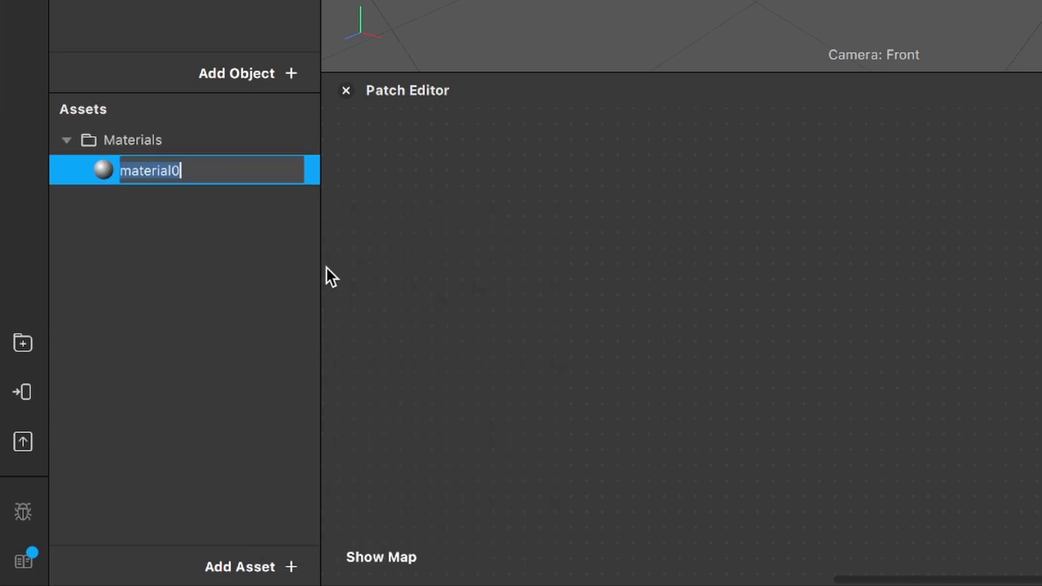
text(Flash)
key(Return)
key(super+d)
double_click(150, 194)
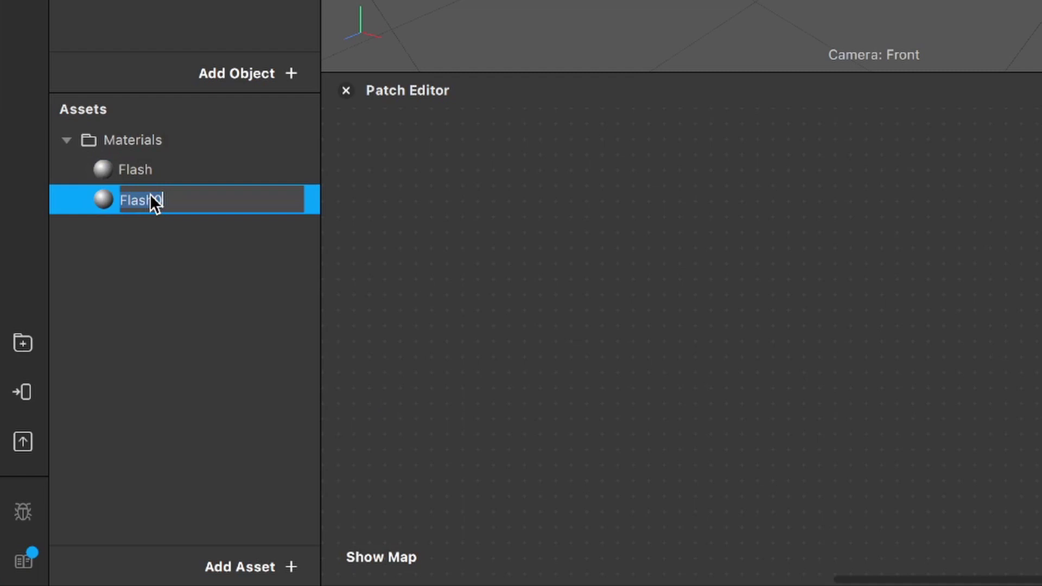
key(Return)
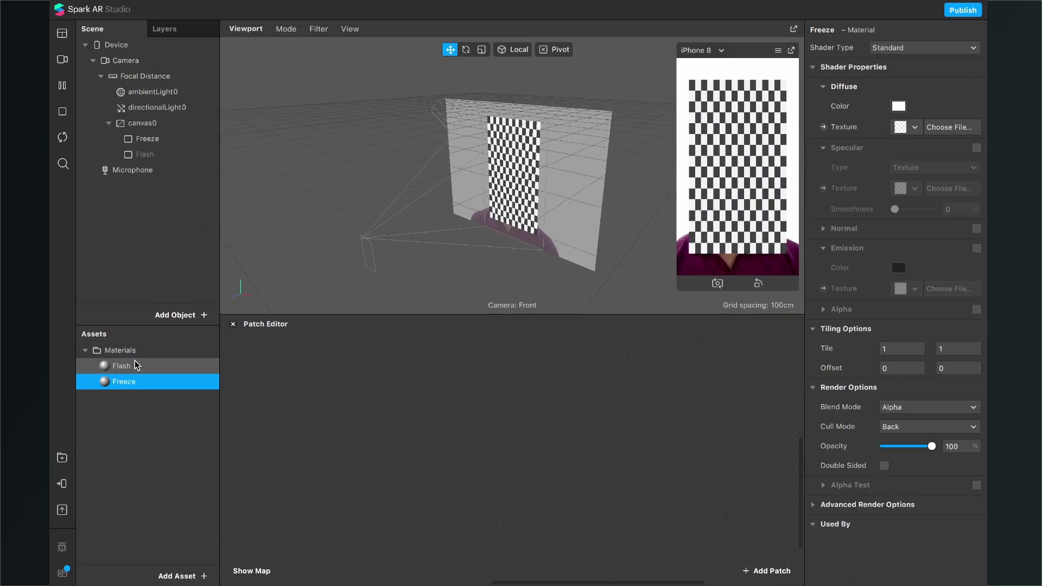
- Select both materials and set their Shader Type to Flat
shift+click(139, 327)
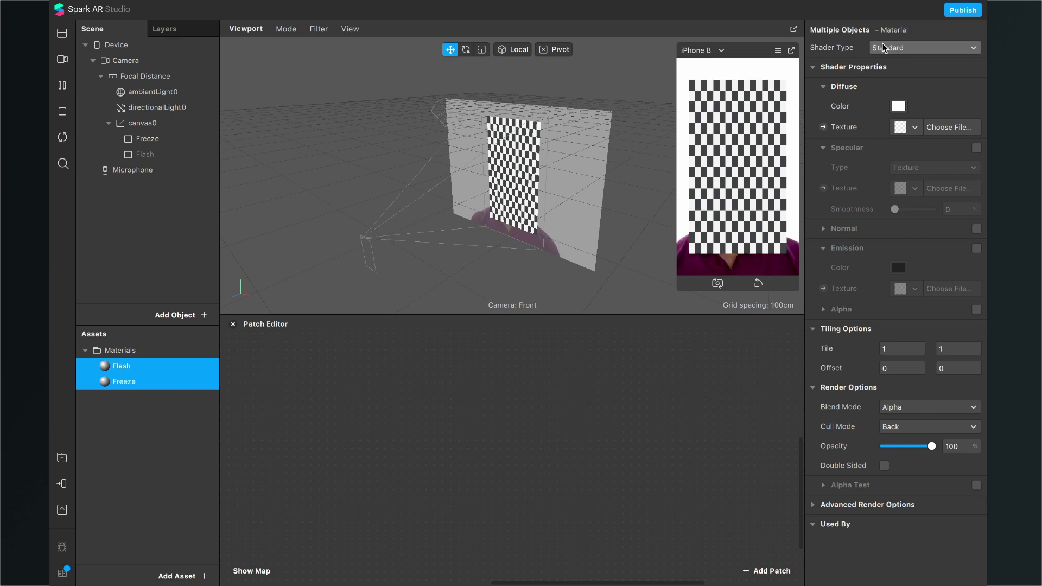
click(904, 50)
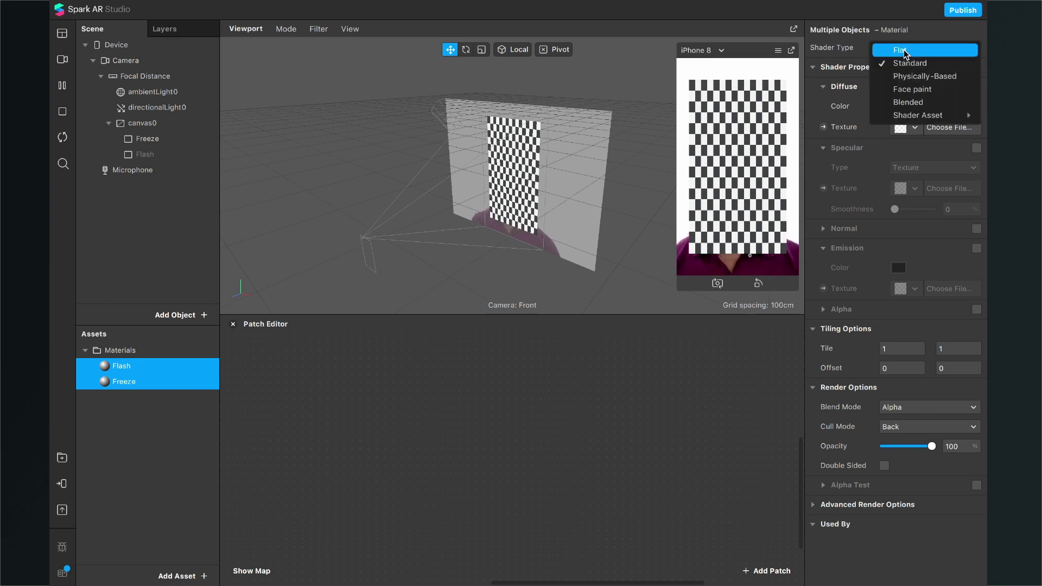
click(904, 50)
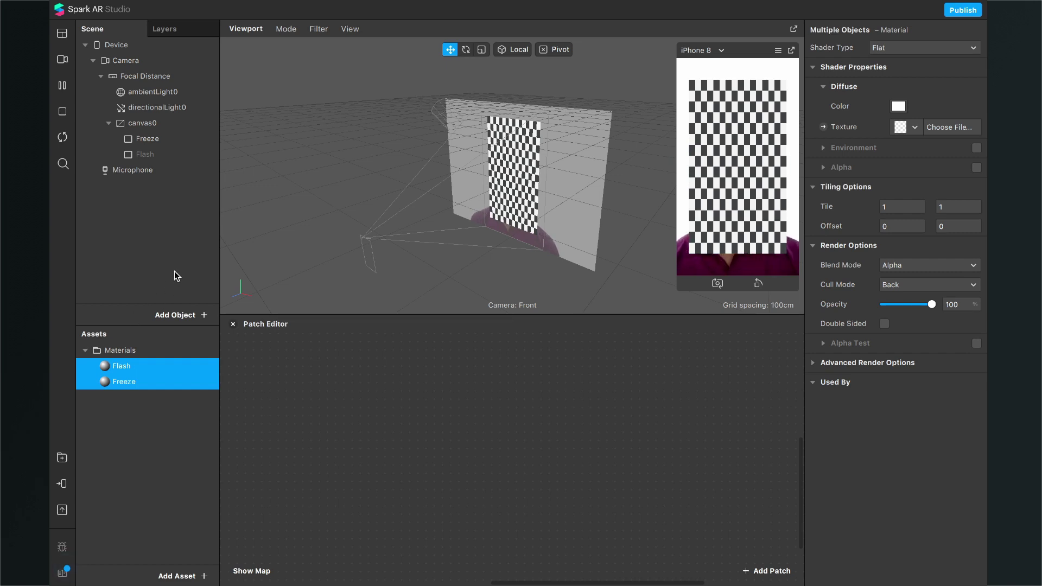
- Drag the Device object into the Patch Editor as a patch
click(135, 45)
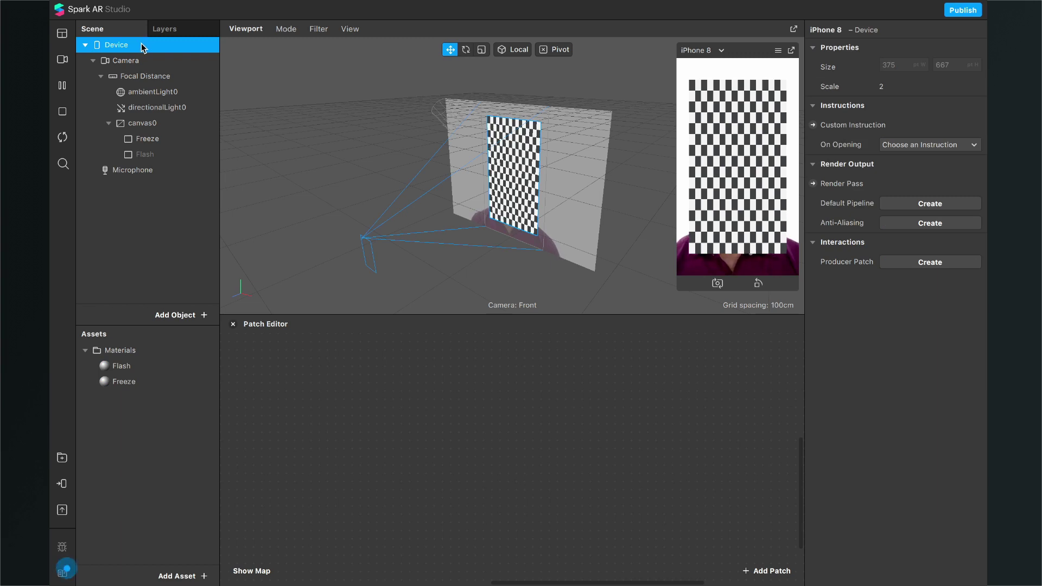
drag(112, 50, 391, 514)
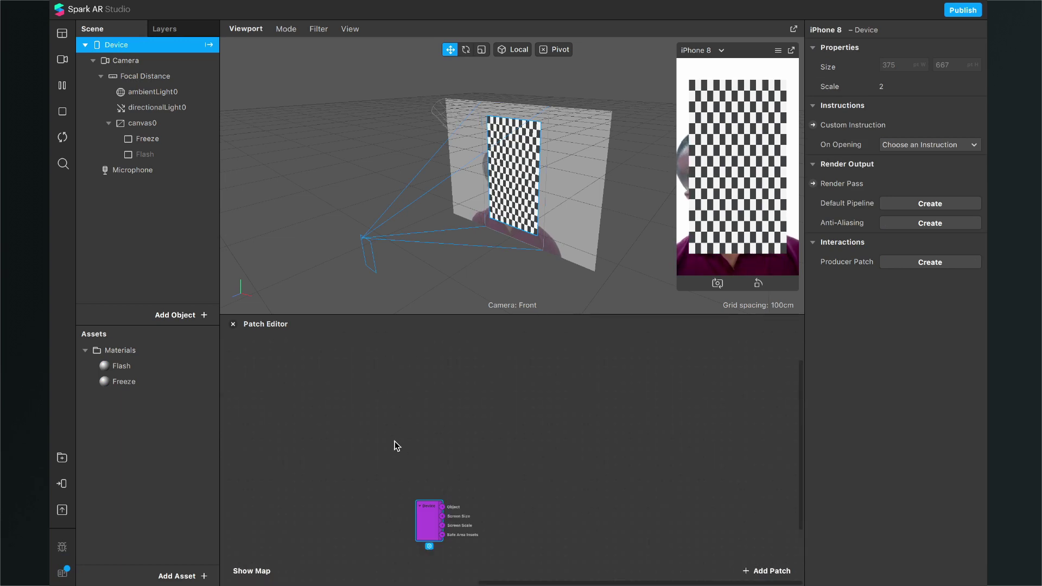
scroll(395, 444, up, 3)
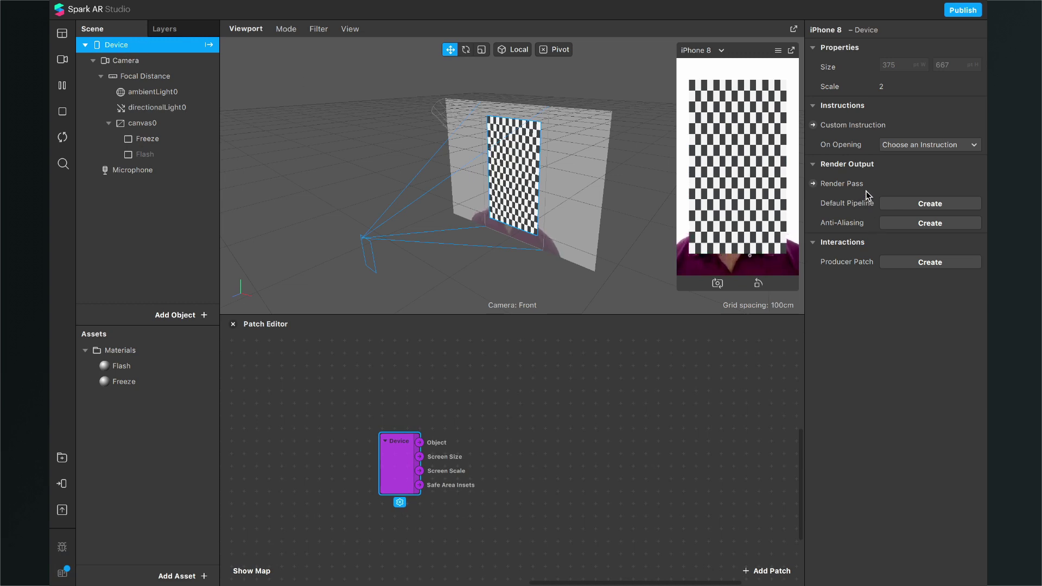
- Add the Device Screen Output patch, reposition it, and select Camera to show its properties
click(813, 184)
drag(535, 468, 630, 522)
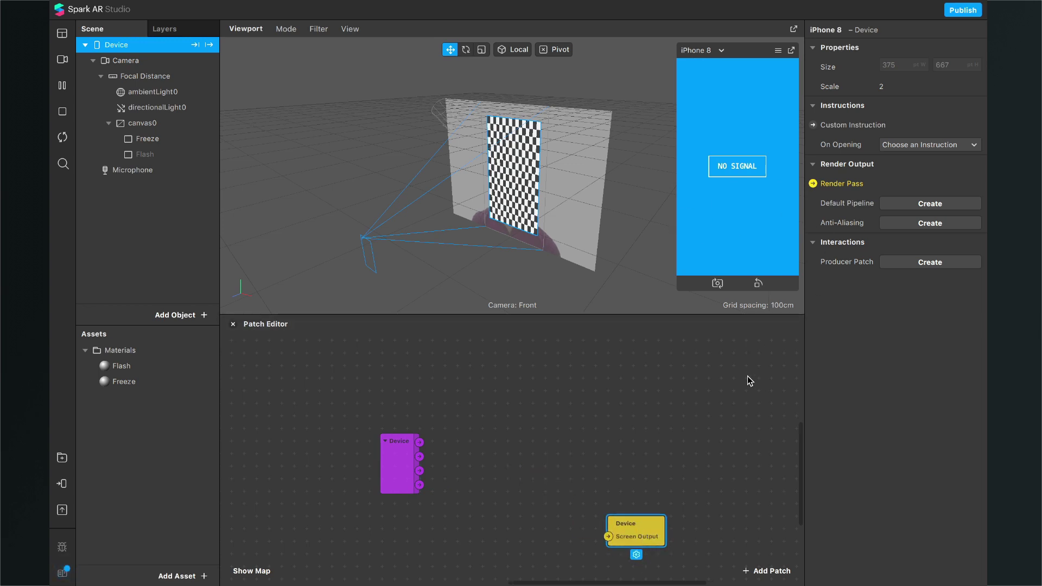
drag(626, 518, 538, 494)
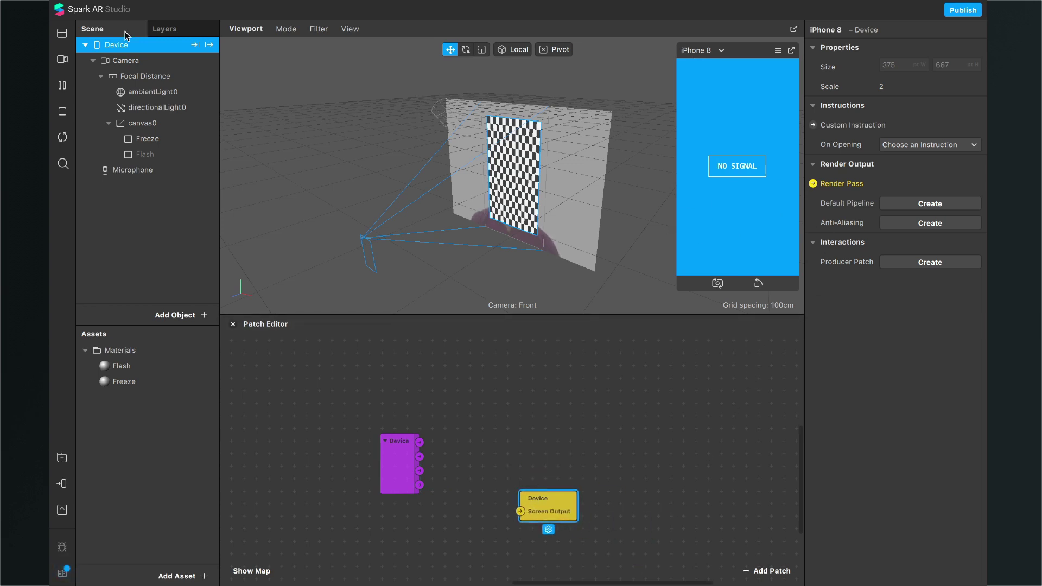
click(120, 61)
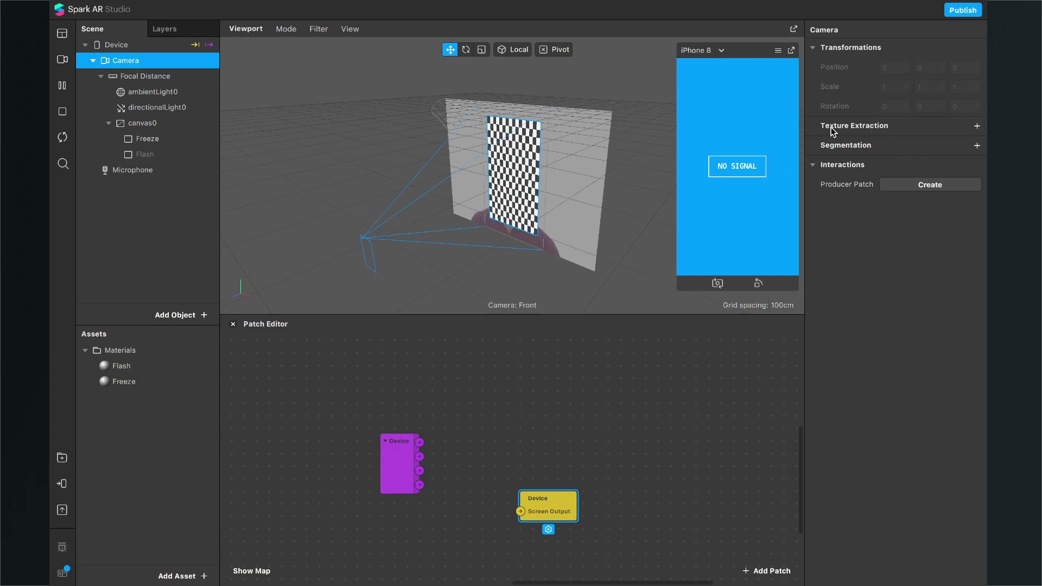
- Extract cameraTexture0 via Texture Extraction, drop it into the Patch Editor, and rearrange the patches
click(976, 127)
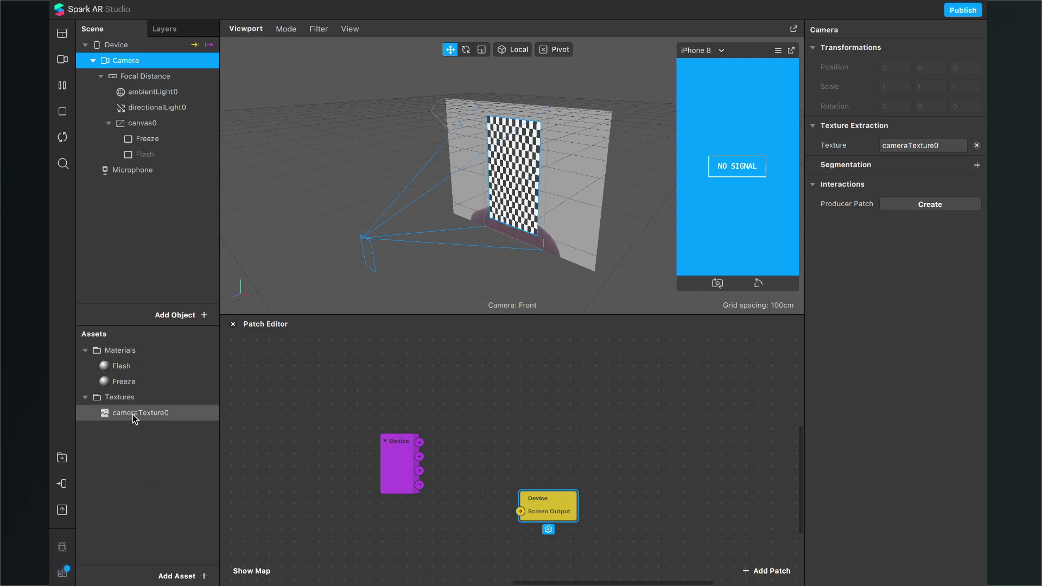
drag(132, 415, 418, 390)
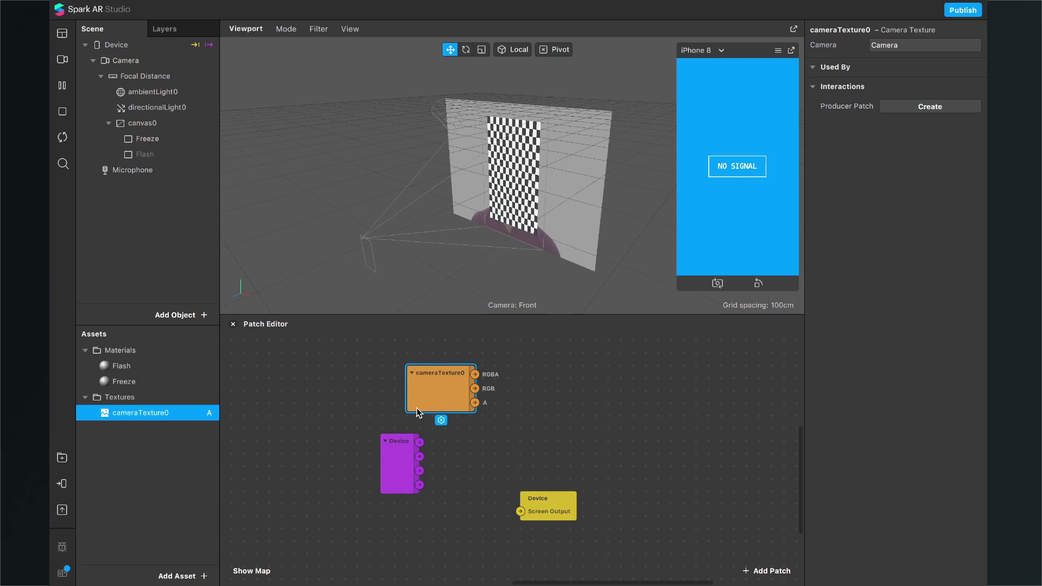
drag(408, 471, 421, 492)
drag(426, 408, 413, 432)
drag(556, 506, 644, 492)
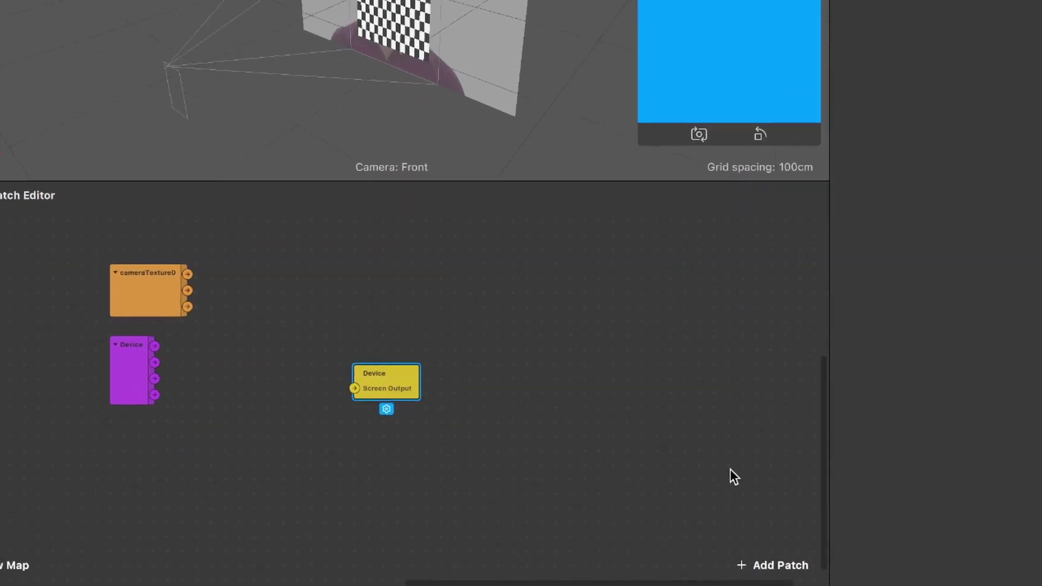
- Add Scene Render Pass and Shader Render Pass patches and position them
click(758, 569)
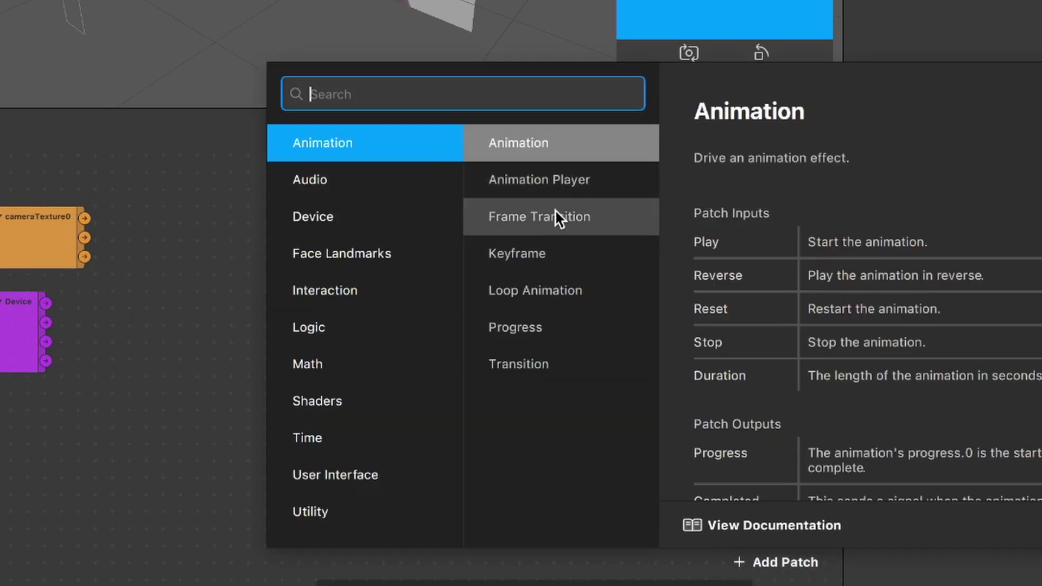
text(Scene)
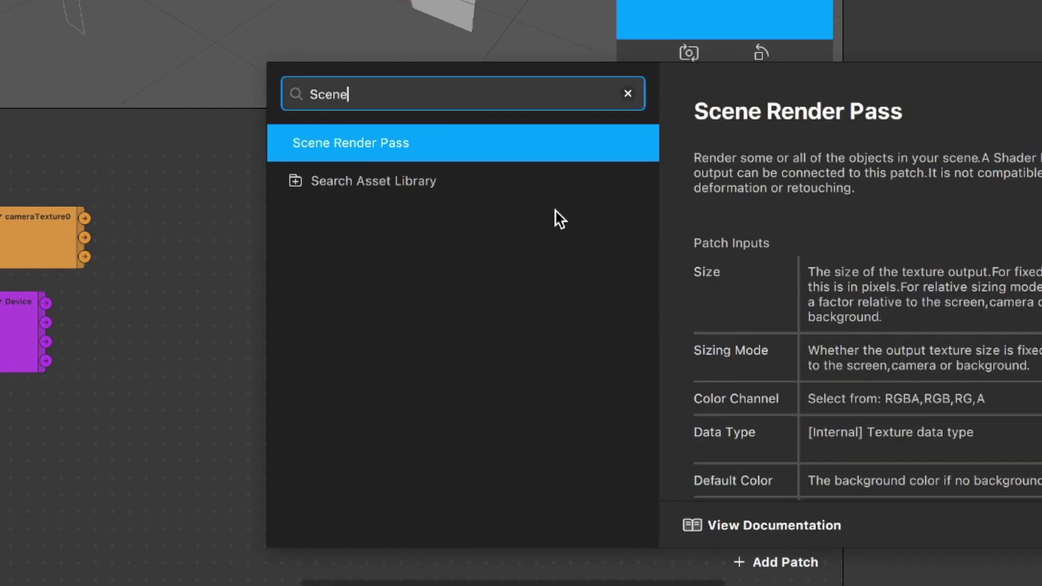
key(Return)
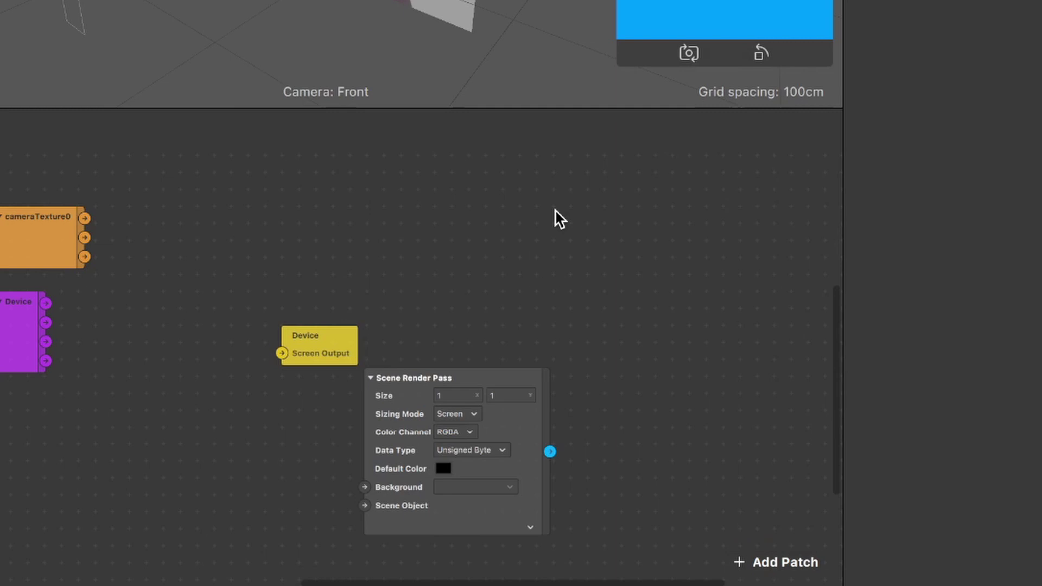
drag(342, 333, 635, 201)
drag(481, 431, 400, 366)
click(808, 565)
text(shad)
key(Down)
key(Return)
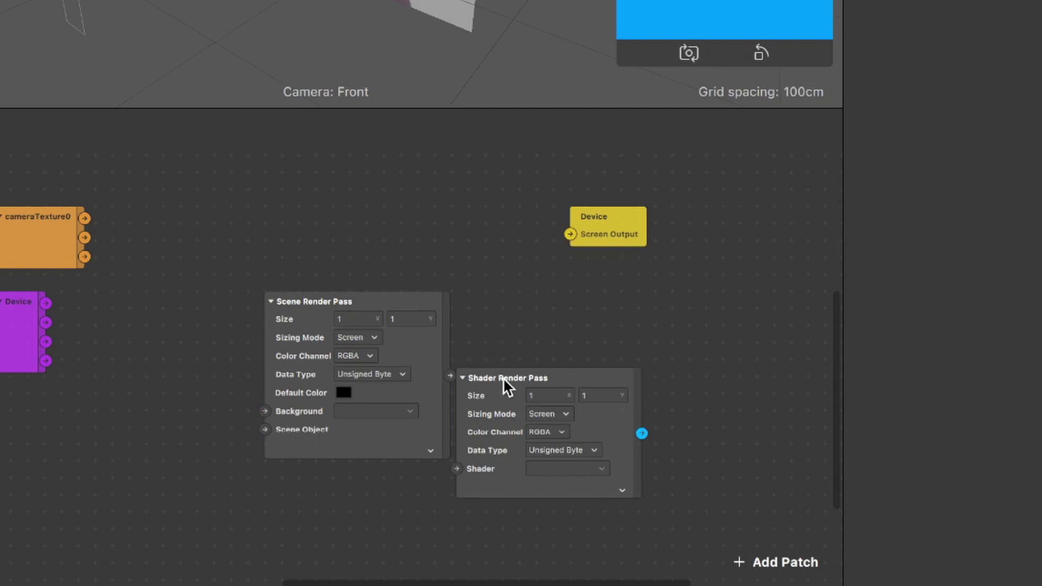
drag(507, 384, 551, 340)
scroll(642, 374, right, 8)
scroll(642, 375, down, 3)
- Add Delay Frame and Mix patches, placing Mix near Device
click(808, 563)
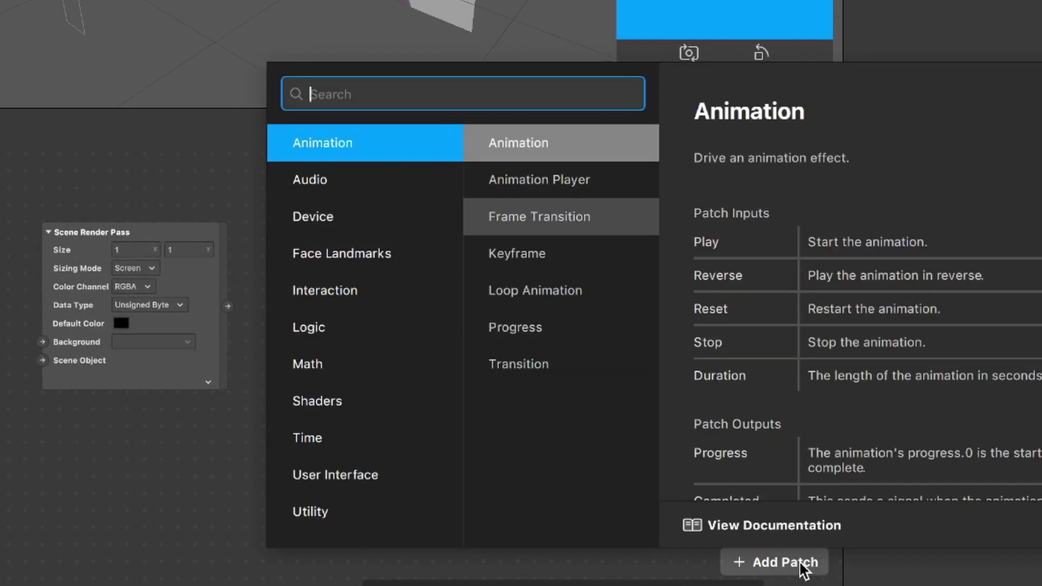
text(Del)
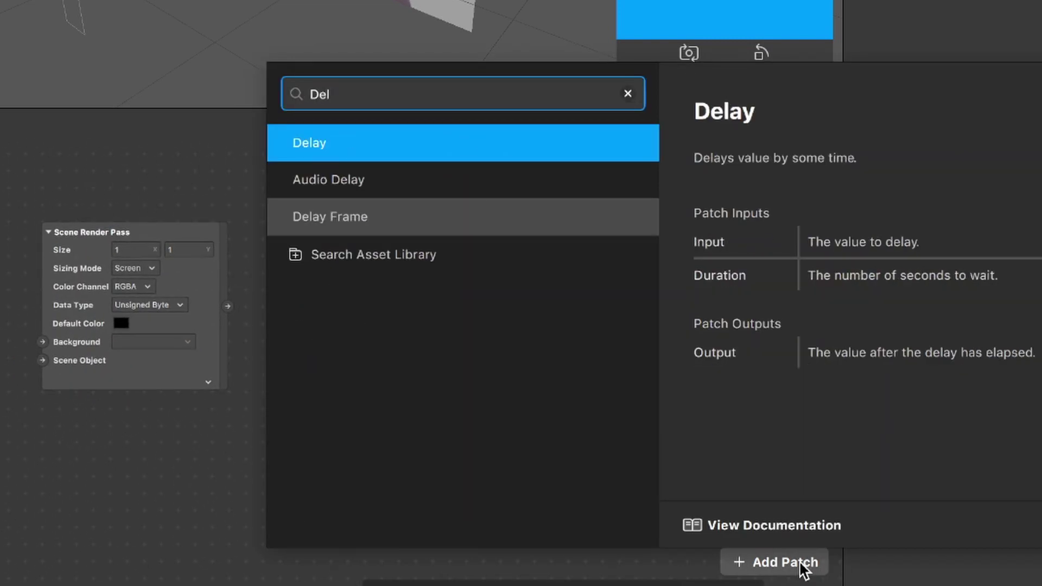
key(Down)
key(Down)
key(Return)
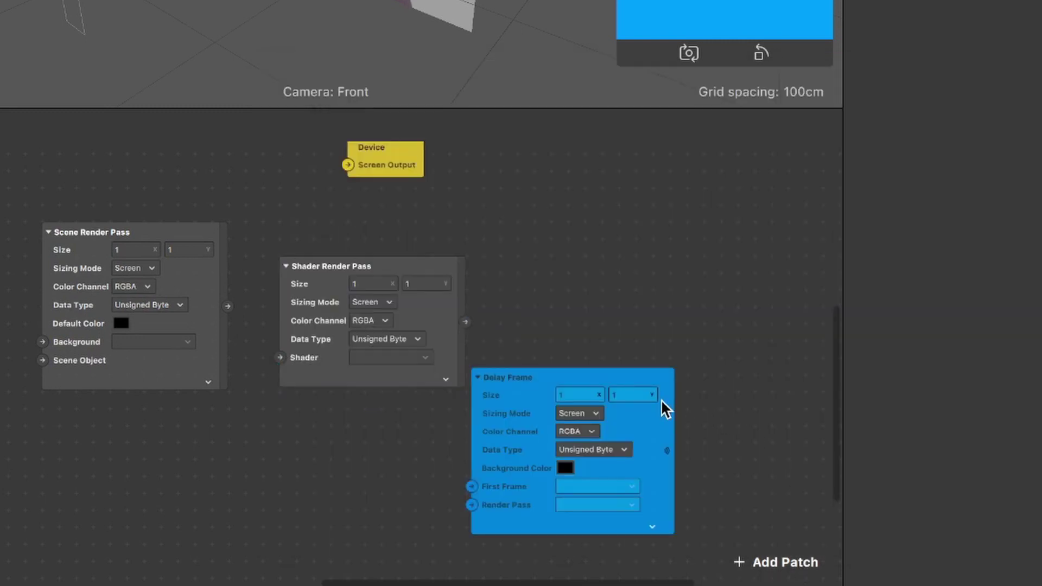
drag(668, 411, 748, 299)
click(790, 564)
text(mix)
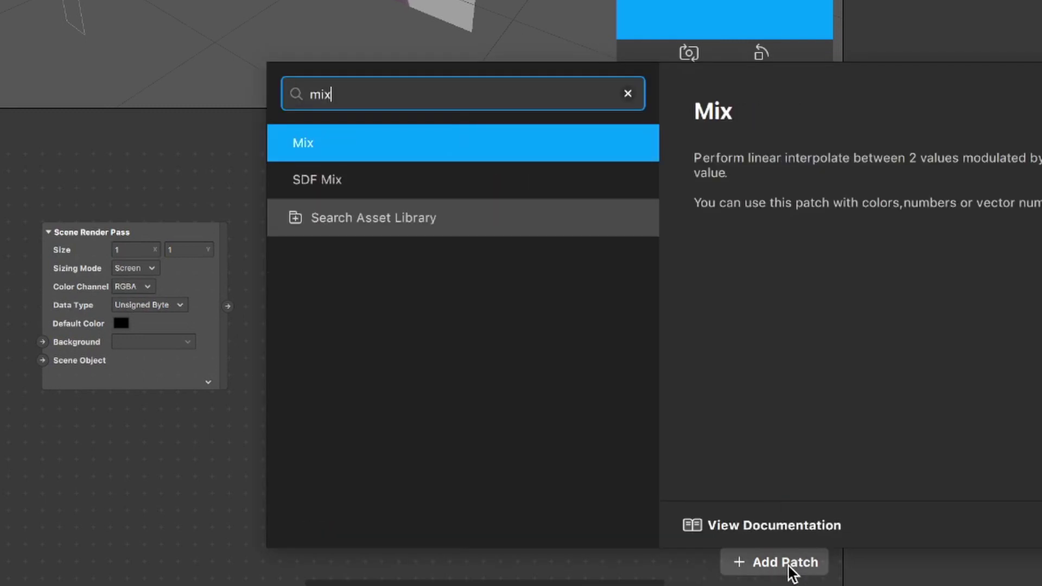
key(Return)
scroll(233, 361, up, 3)
drag(338, 531, 508, 214)
drag(373, 295, 349, 259)
scroll(349, 259, right, 5)
scroll(349, 259, down, 3)
click(421, 353)
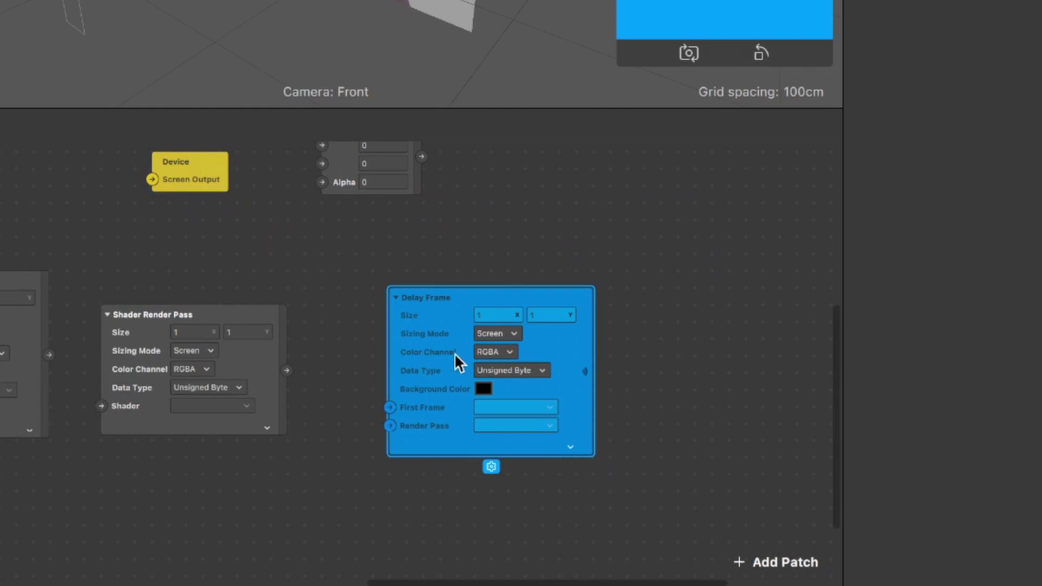
- Make a receiver from the Delay Frame patch and move it far left
right_click(558, 387)
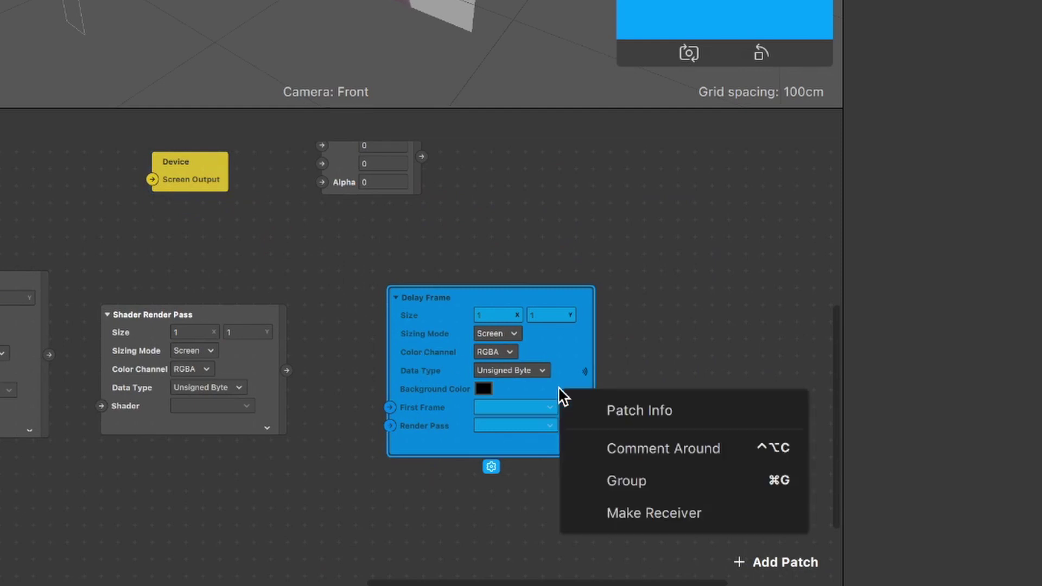
click(641, 513)
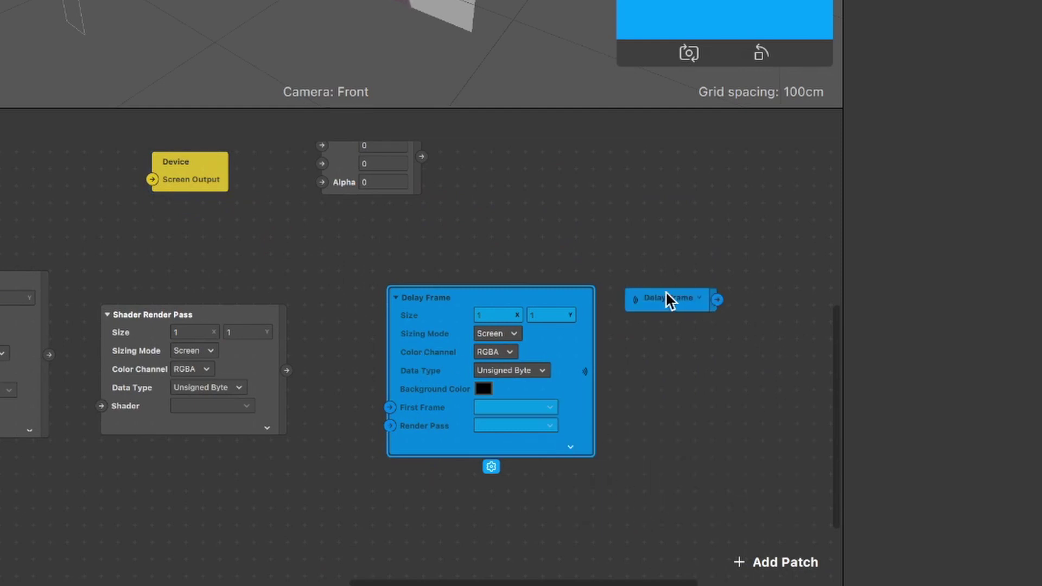
scroll(673, 296, up, 3)
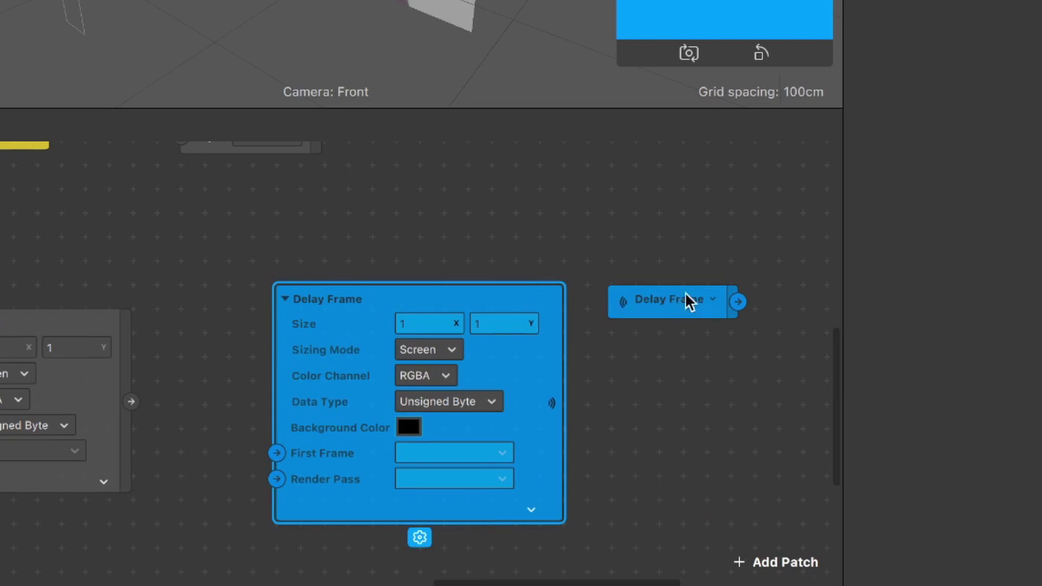
drag(631, 302, 67, 237)
- Rearrange the Delay Frame, Scene Render Pass and Shader Render Pass patches
scroll(68, 238, down, 3)
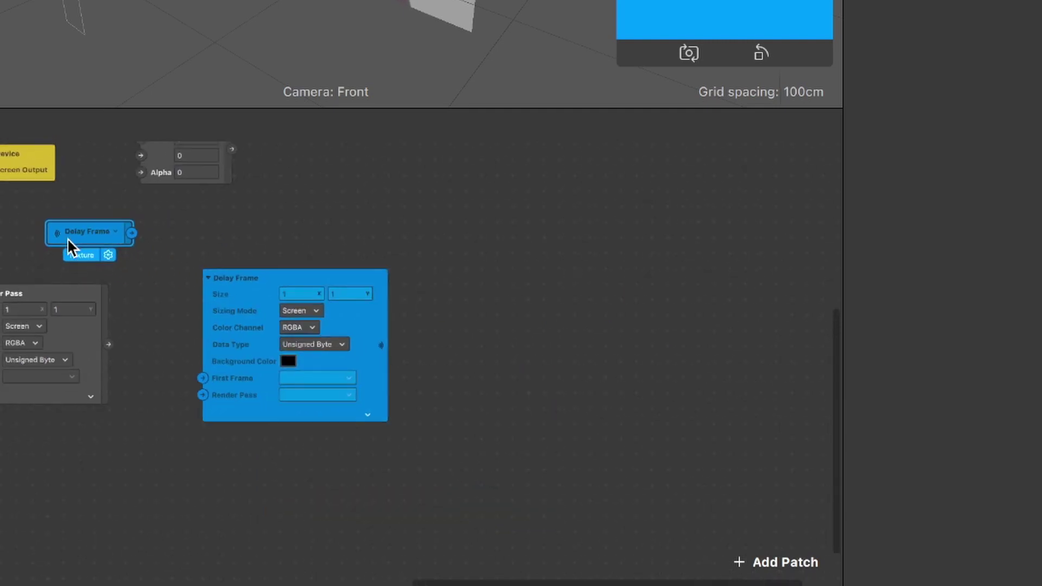
drag(206, 321, 530, 288)
scroll(530, 288, left, 5)
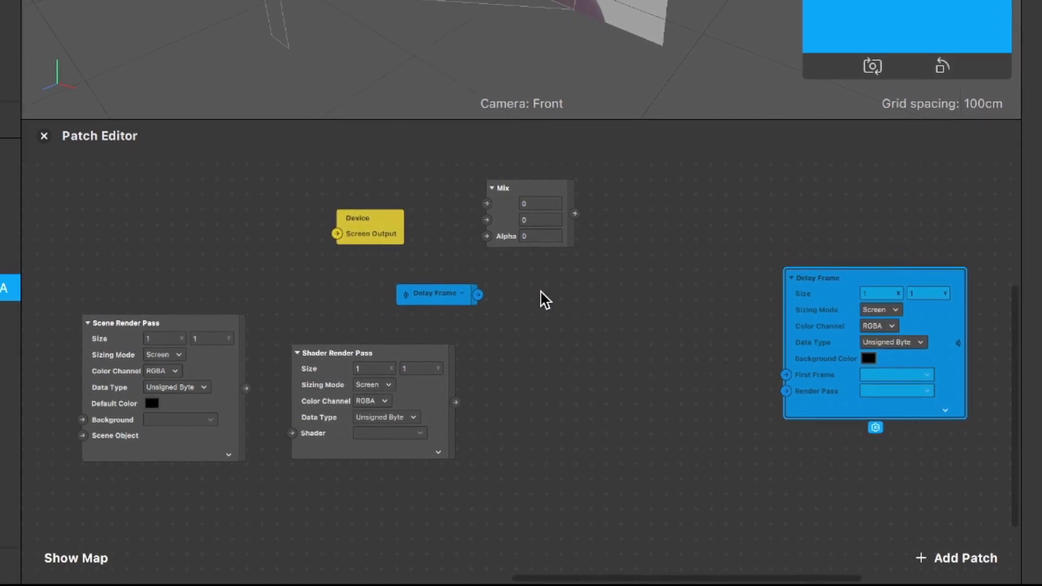
scroll(543, 301, left, 5)
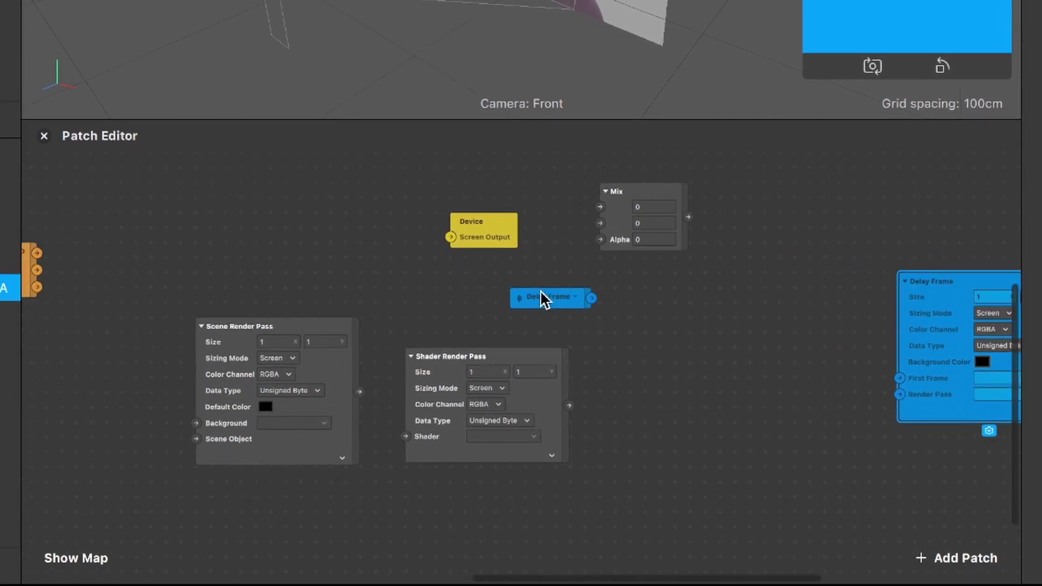
scroll(541, 299, left, 3)
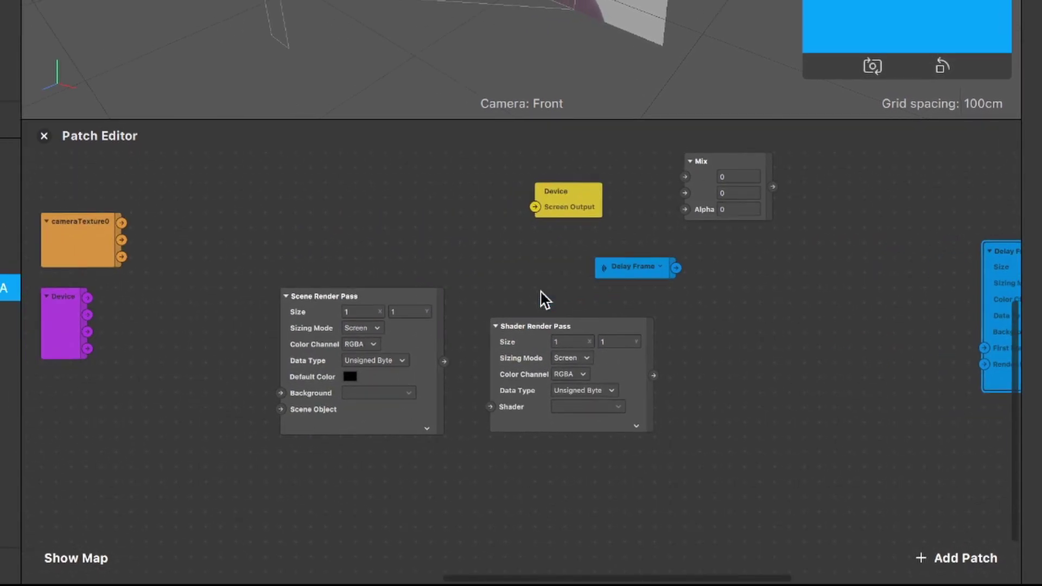
drag(356, 301, 362, 222)
drag(526, 325, 564, 525)
scroll(556, 253, up, 2)
scroll(556, 252, left, 2)
click(429, 386)
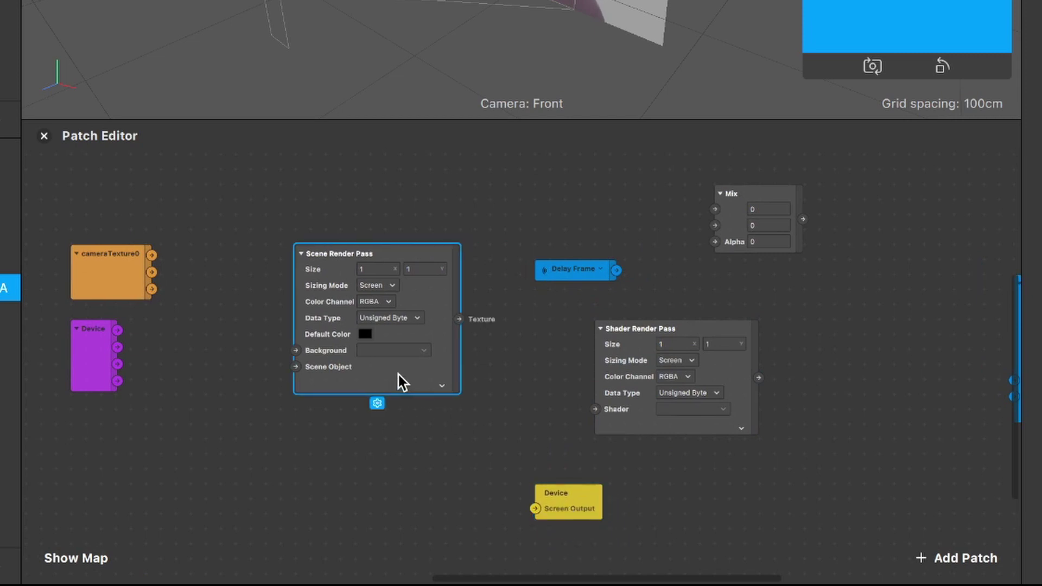
- Connect Device's Object output to Scene Render Pass's Scene Object input
scroll(312, 324, up, 5)
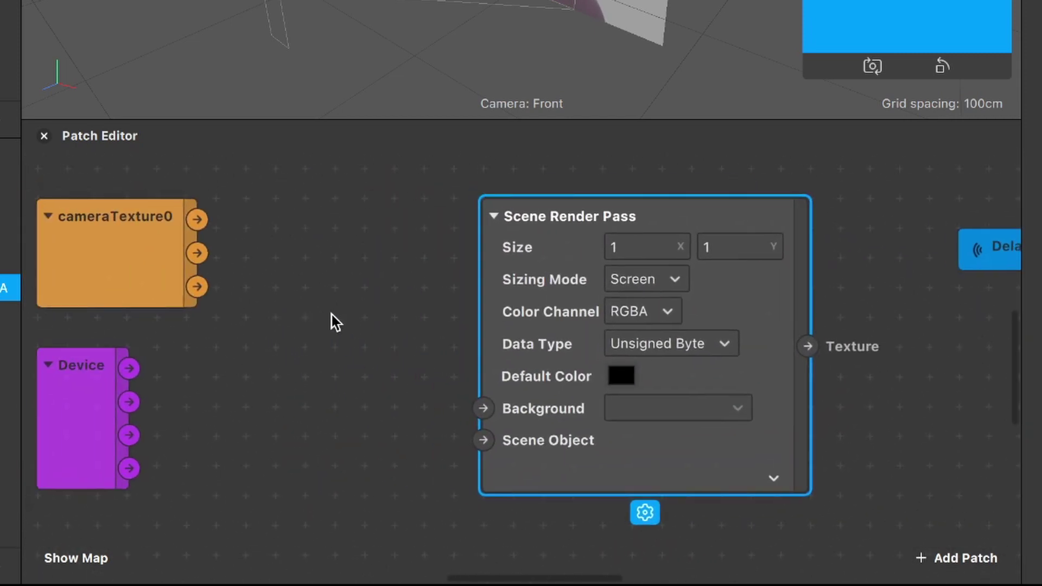
scroll(262, 358, down, 2)
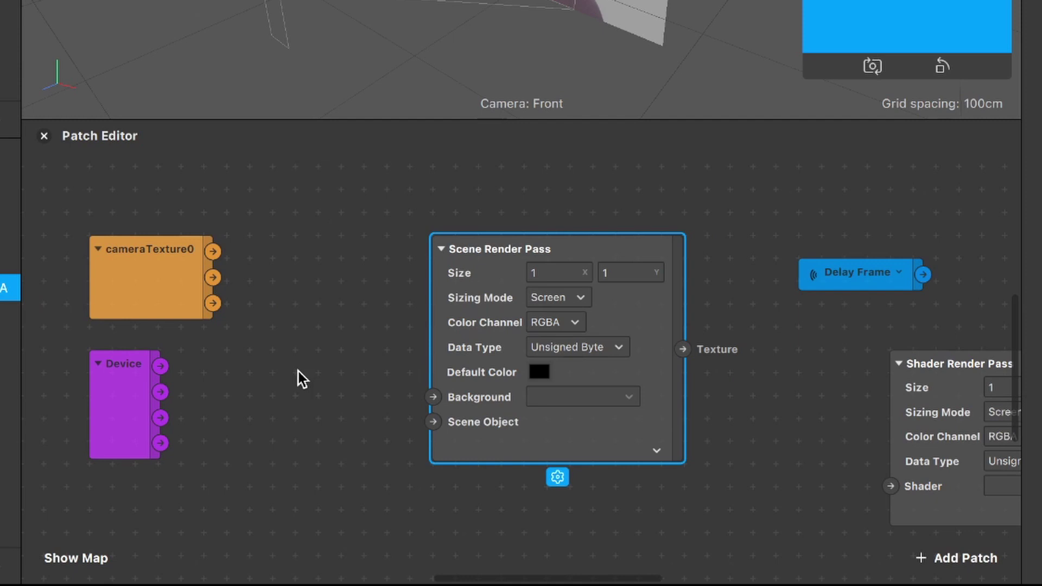
click(126, 410)
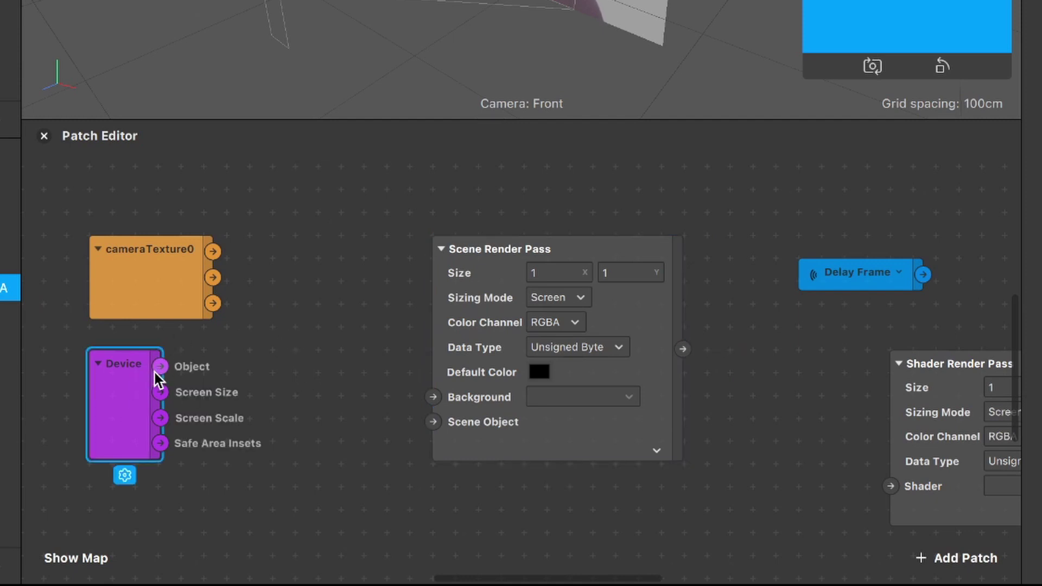
drag(161, 366, 434, 425)
- Connect cameraTexture0's RGBA to the Background input and move Mix above Scene Render Pass
click(116, 305)
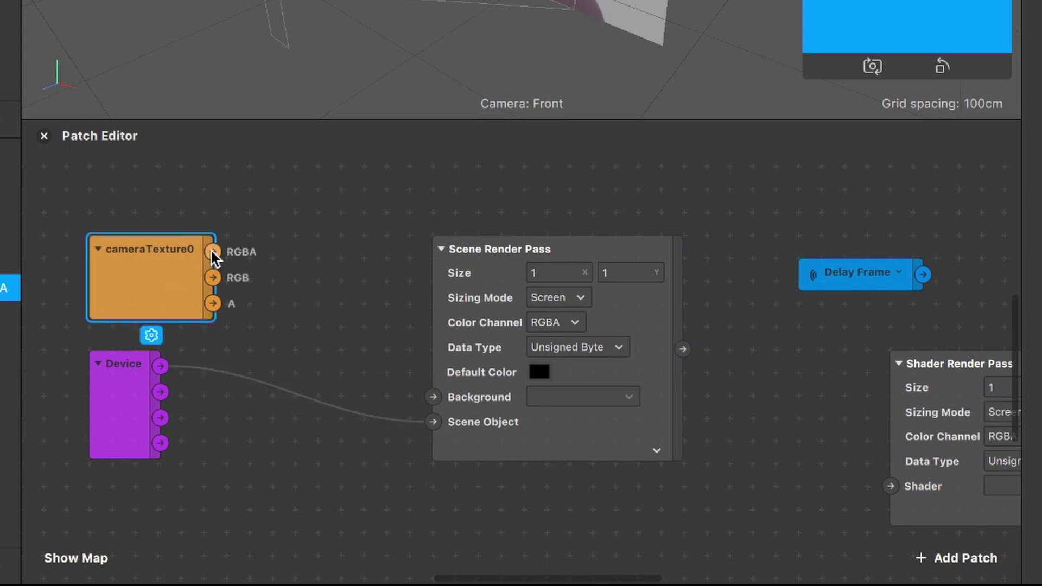
drag(215, 252, 428, 402)
click(431, 403)
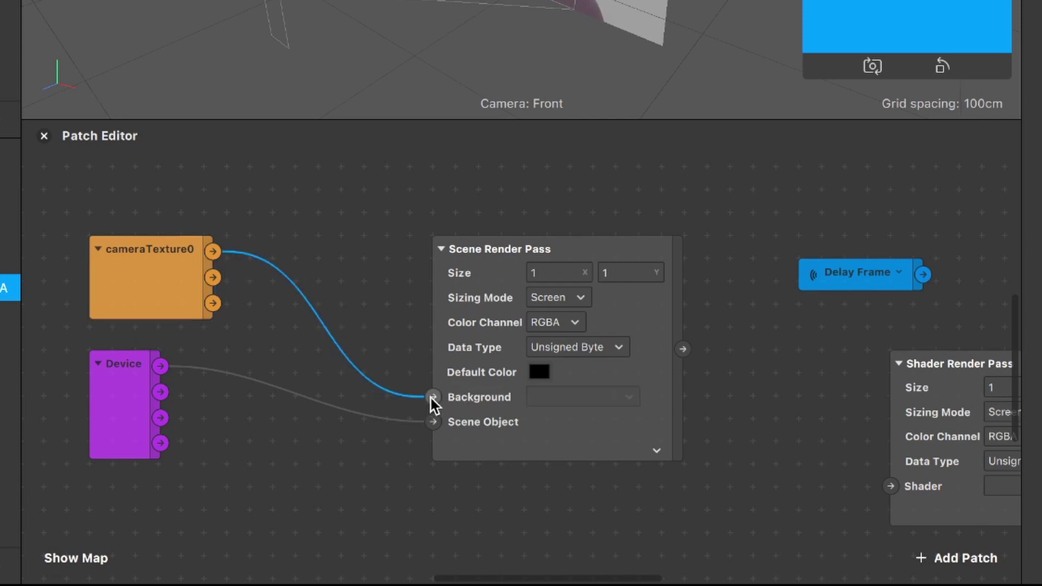
scroll(432, 404, down, 3)
drag(877, 258, 472, 208)
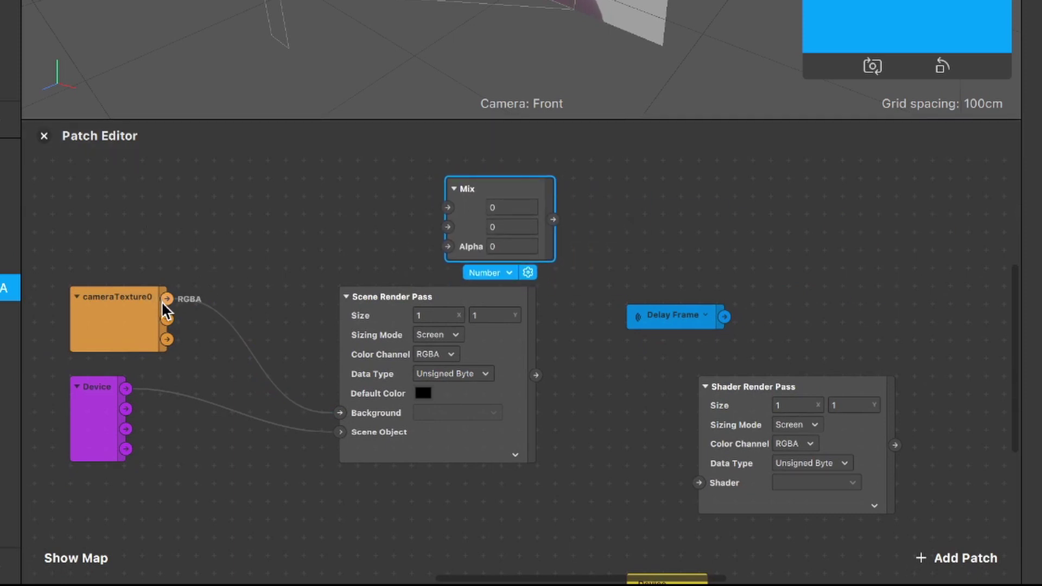
- Wire cameraTexture0 RGBA into Mix's first input and the Delay Frame receiver into its second
drag(166, 299, 678, 193)
drag(667, 321, 492, 270)
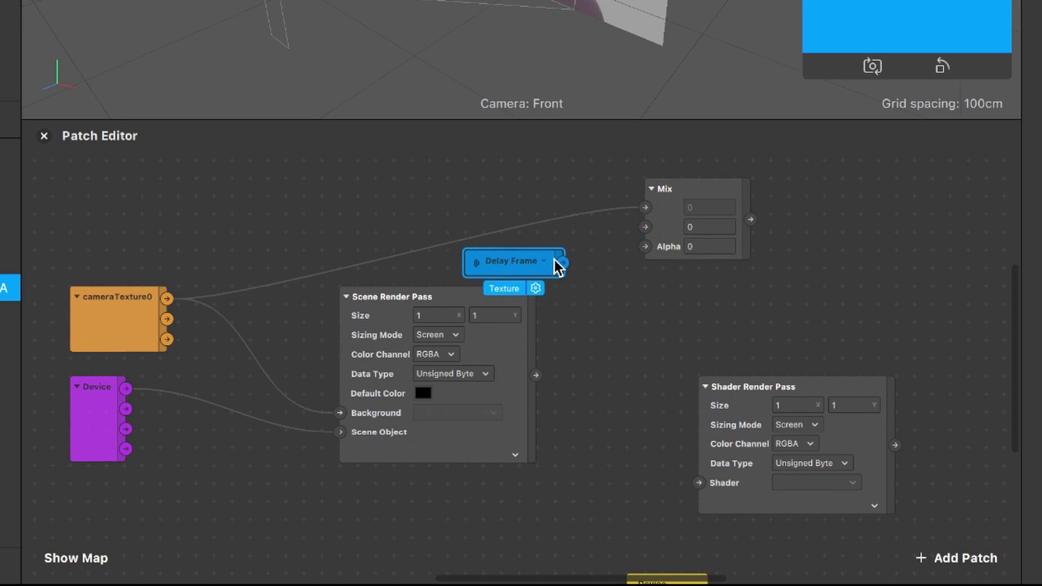
scroll(556, 262, up, 3)
drag(577, 267, 682, 214)
- Connect Mix's output to Shader Render Pass, and its output to Delay Frame's Render Pass
scroll(686, 214, right, 3)
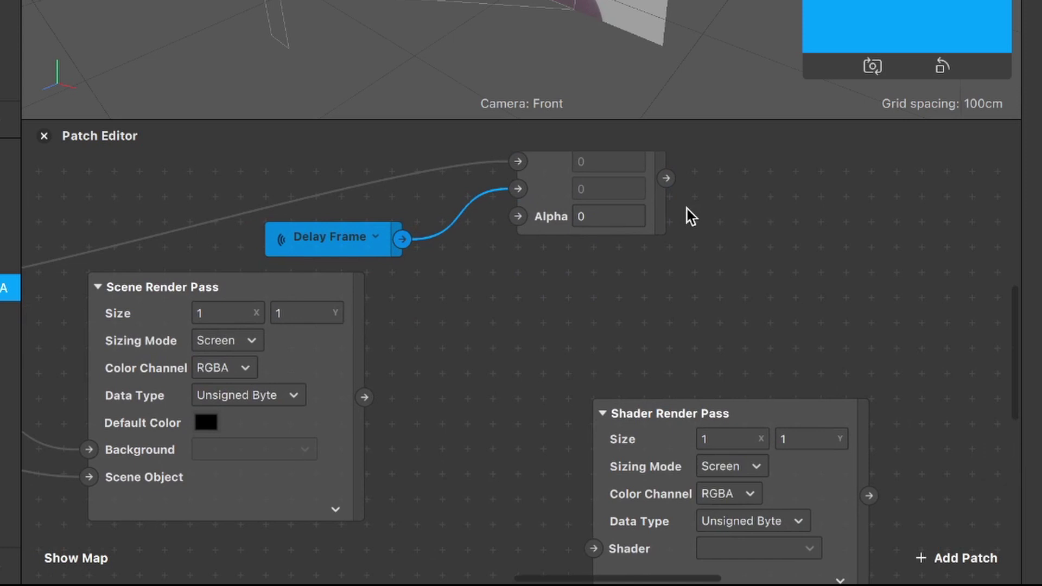
scroll(686, 214, down, 3)
scroll(611, 321, right, 2)
scroll(611, 322, up, 1)
drag(572, 426, 765, 278)
drag(581, 251, 707, 378)
scroll(707, 378, right, 5)
scroll(707, 378, down, 2)
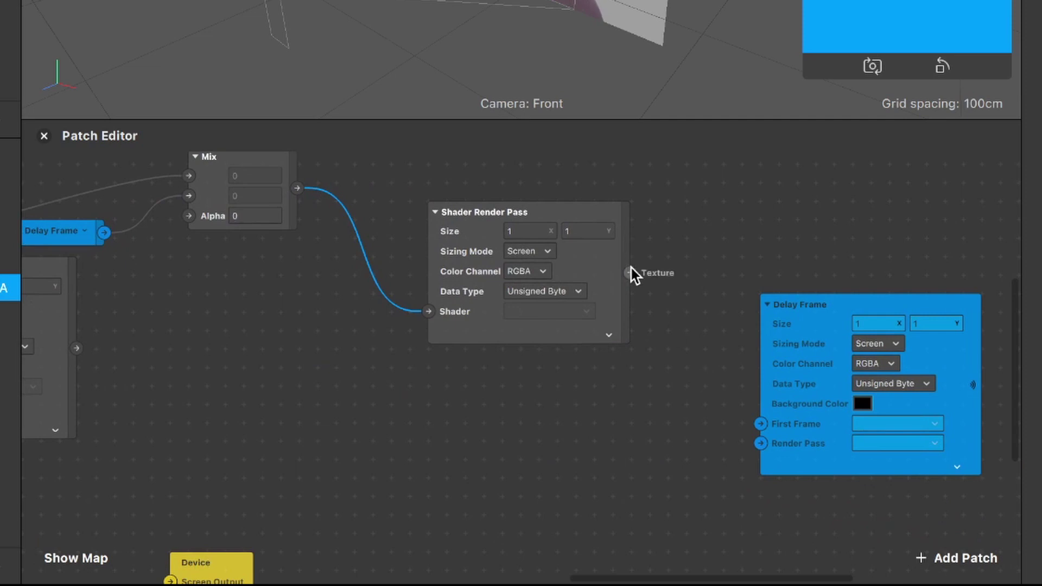
drag(784, 320, 787, 210)
drag(630, 272, 757, 333)
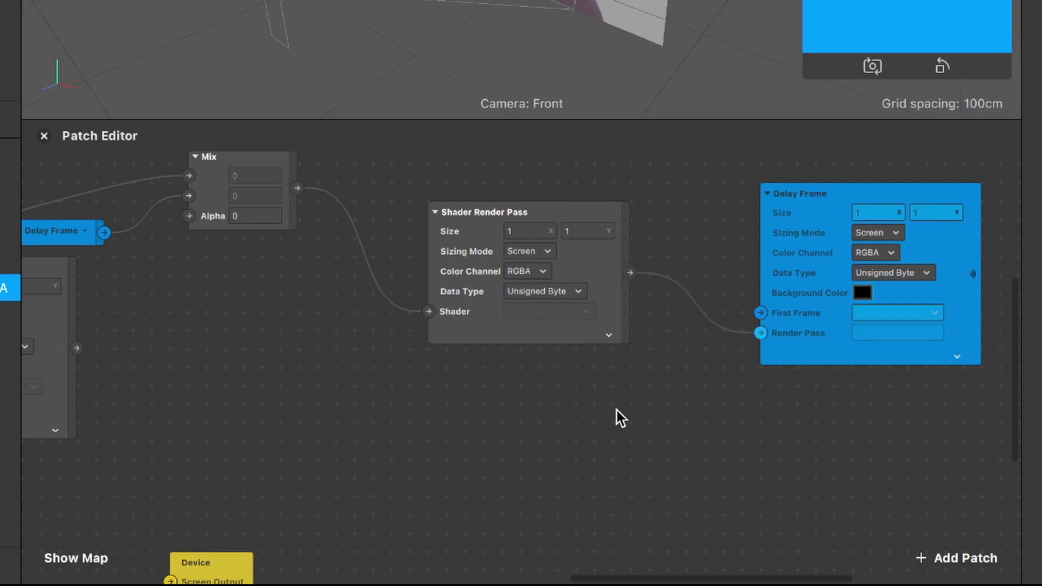
- Move Screen Output up and wire Scene Render Pass's Texture output into it
scroll(617, 410, down, 2)
scroll(617, 411, right, 2)
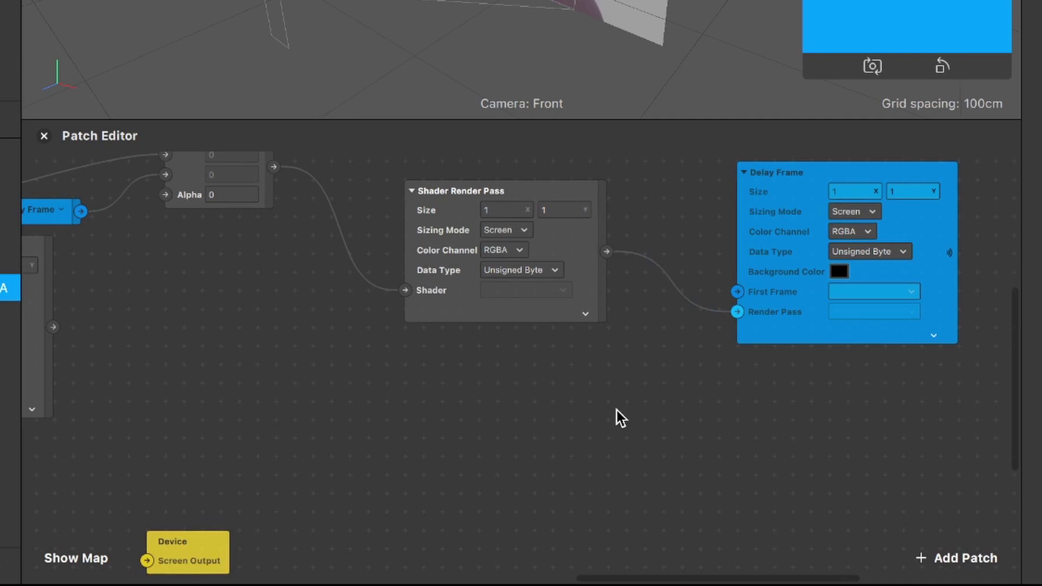
scroll(331, 506, left, 3)
scroll(331, 506, down, 1)
drag(281, 512, 278, 357)
scroll(277, 357, left, 5)
scroll(276, 355, left, 3)
scroll(276, 355, up, 1)
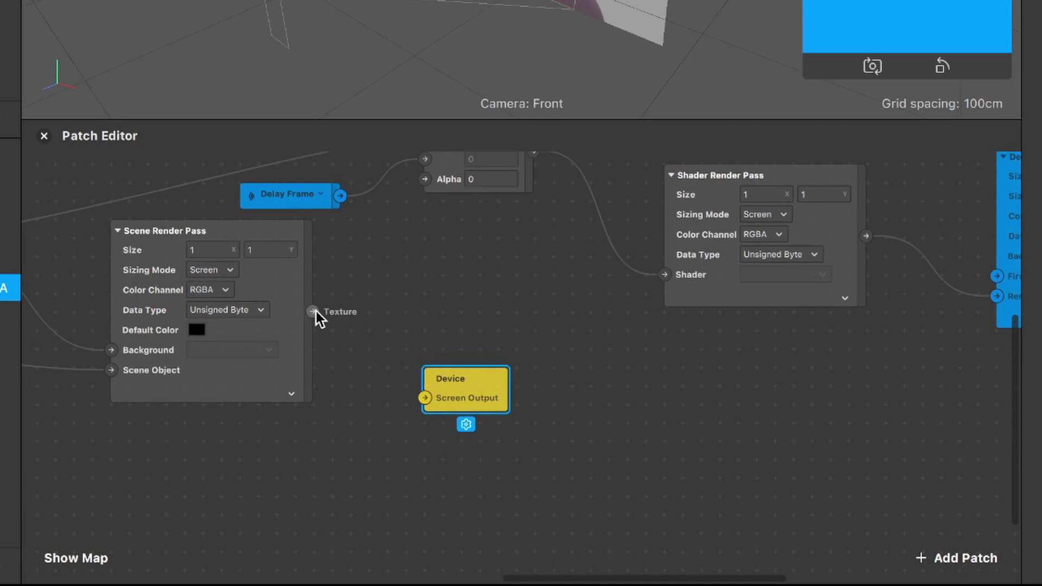
drag(312, 311, 475, 353)
- Connect the Scene Render Pass output to Device Screen Output, then open the Freeze material's properties
click(476, 397)
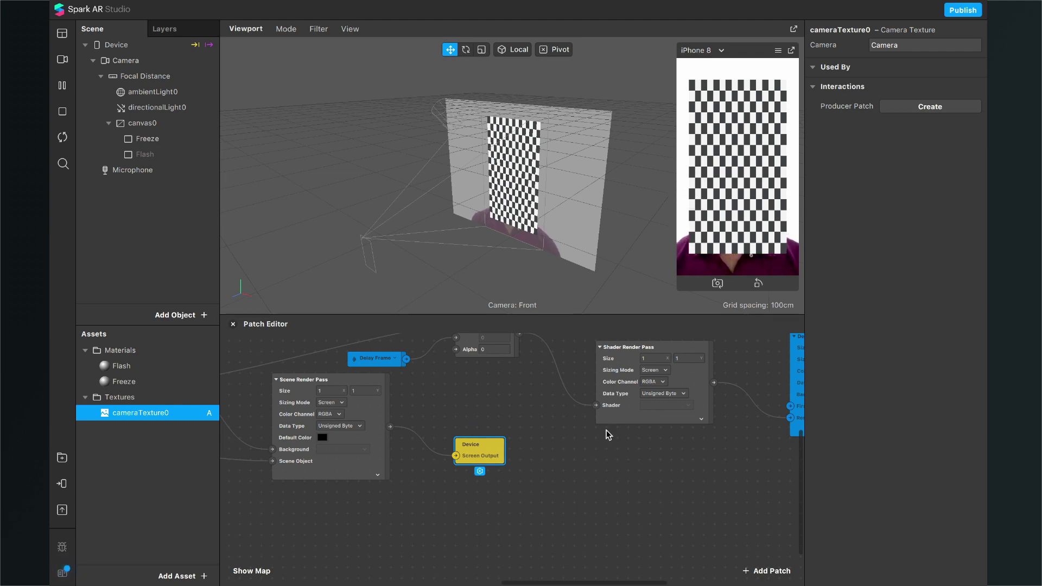
scroll(598, 474, right, 10)
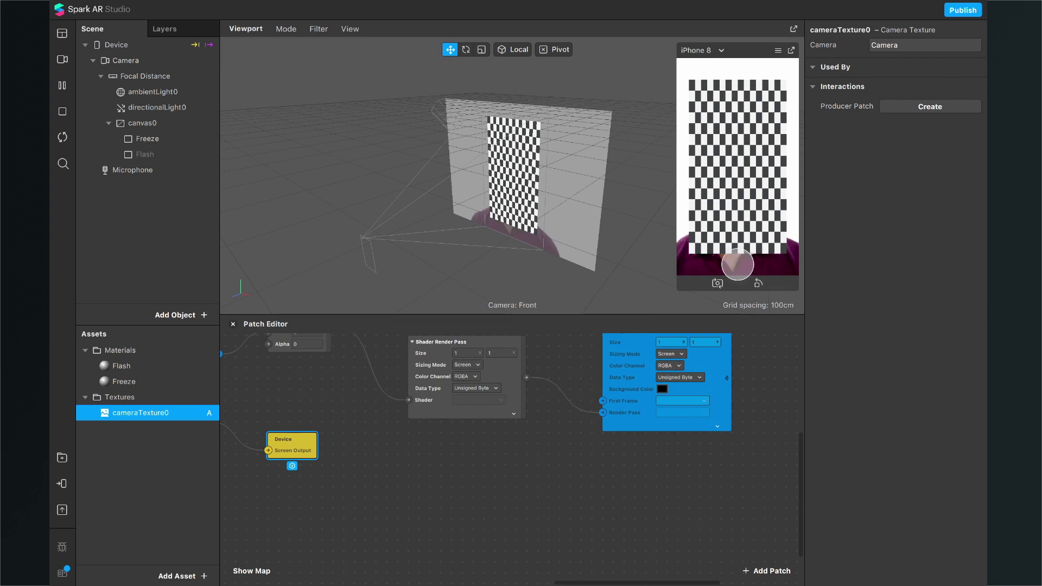
ctrl+scroll(529, 497, down, 3)
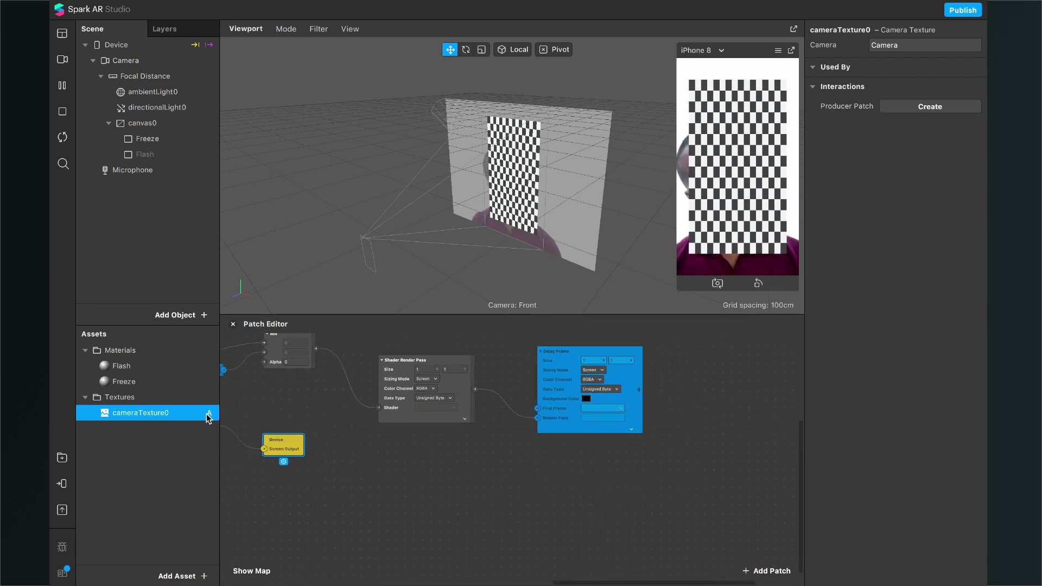
double_click(157, 383)
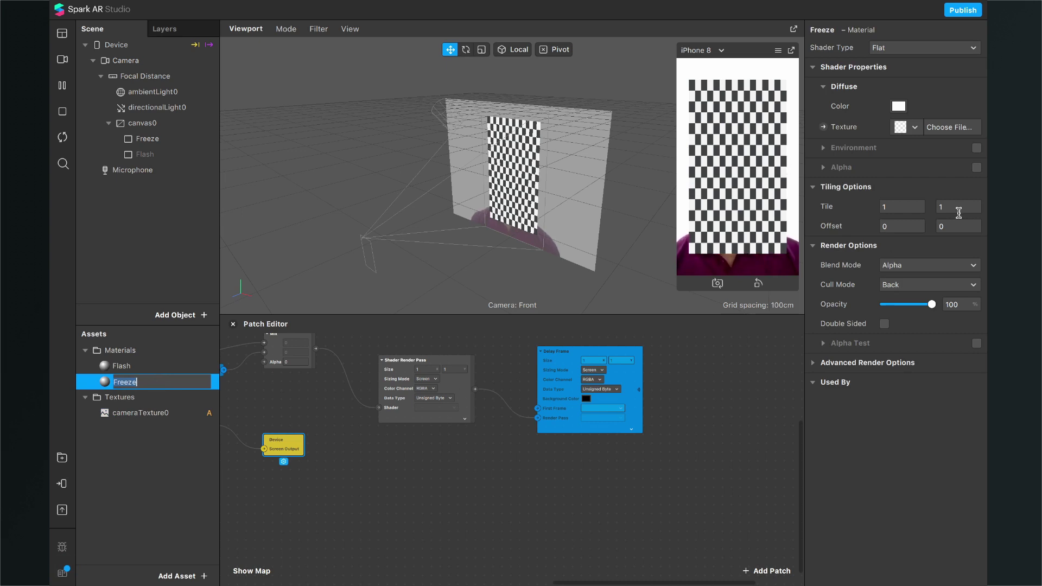
key(Return)
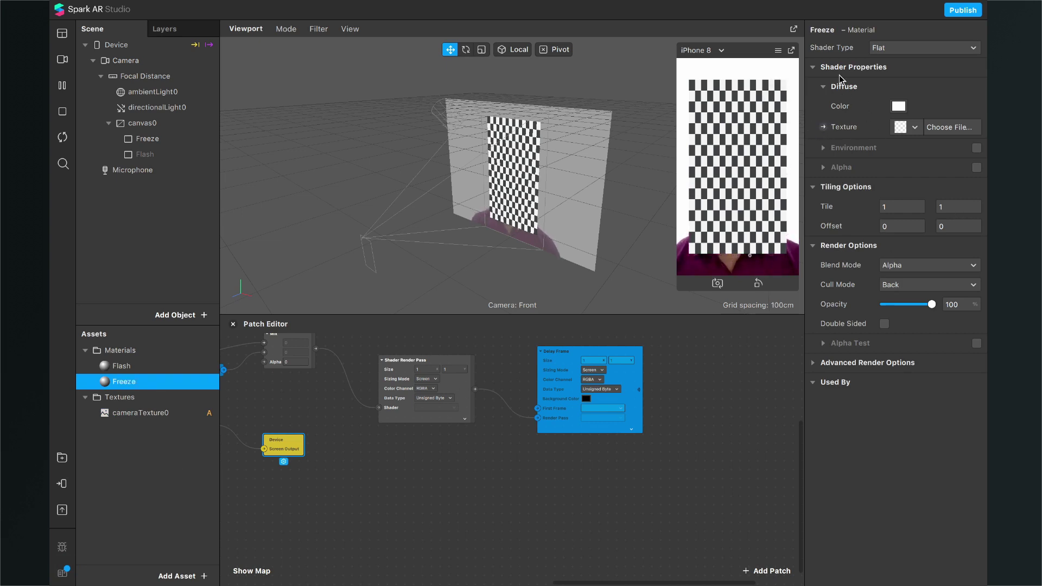
- Create a Diffuse Texture patch for the Freeze material
click(823, 126)
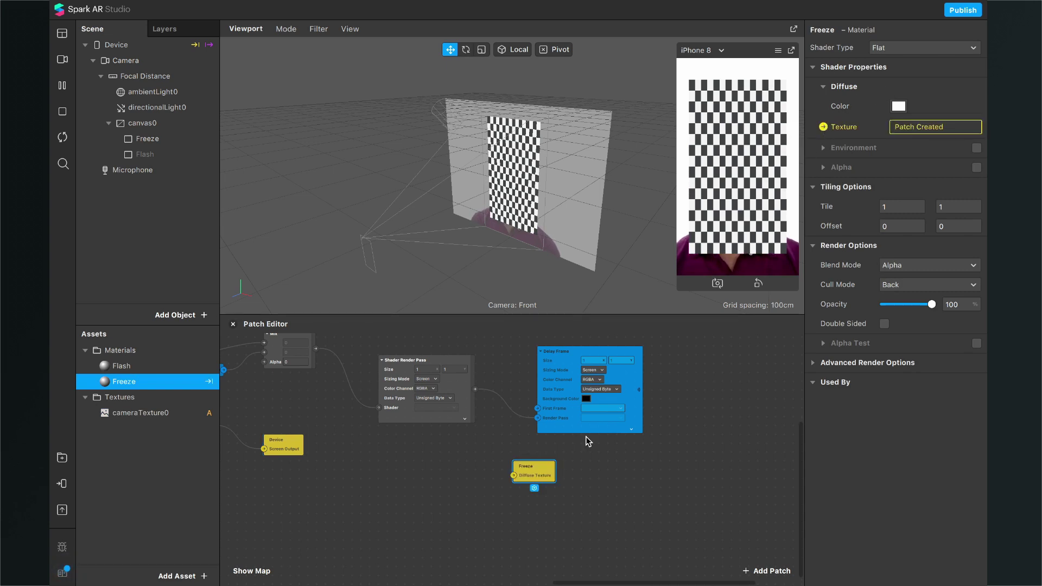
scroll(435, 452, up, 3)
scroll(499, 480, right, 4)
- Reposition the Delay Frame and Shader Render Pass nodes and wire the Shader Render Pass Texture into Freeze's Diffuse Texture
drag(543, 414, 624, 415)
click(320, 425)
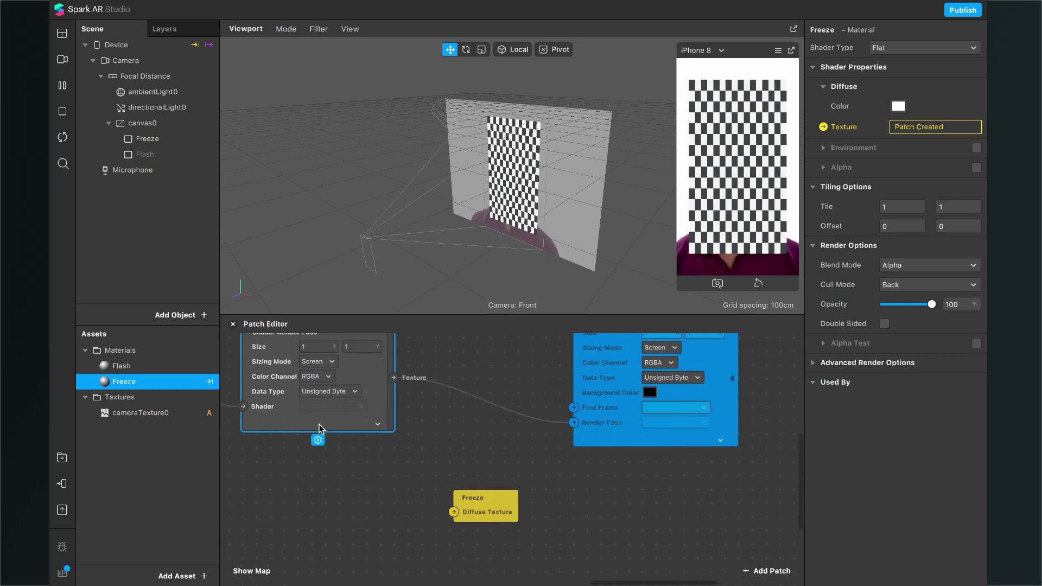
drag(320, 424, 317, 452)
scroll(418, 444, left, 3)
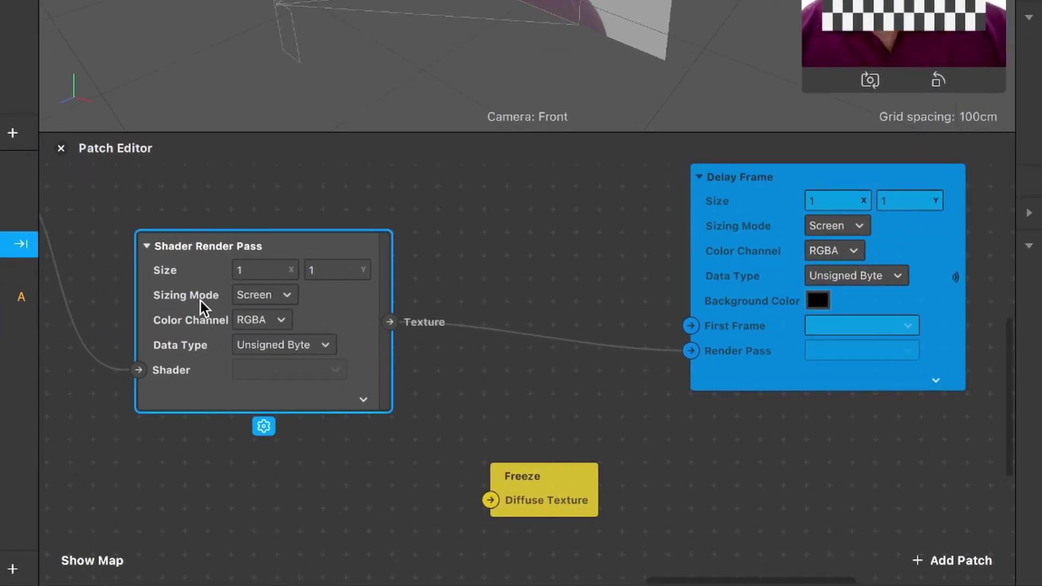
drag(390, 322, 481, 503)
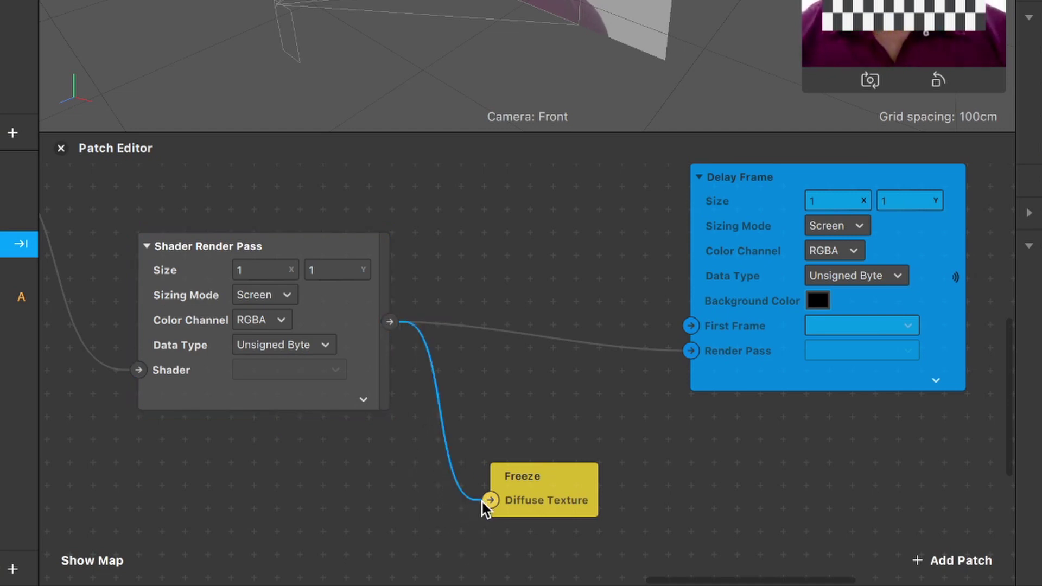
scroll(515, 470, down, 5)
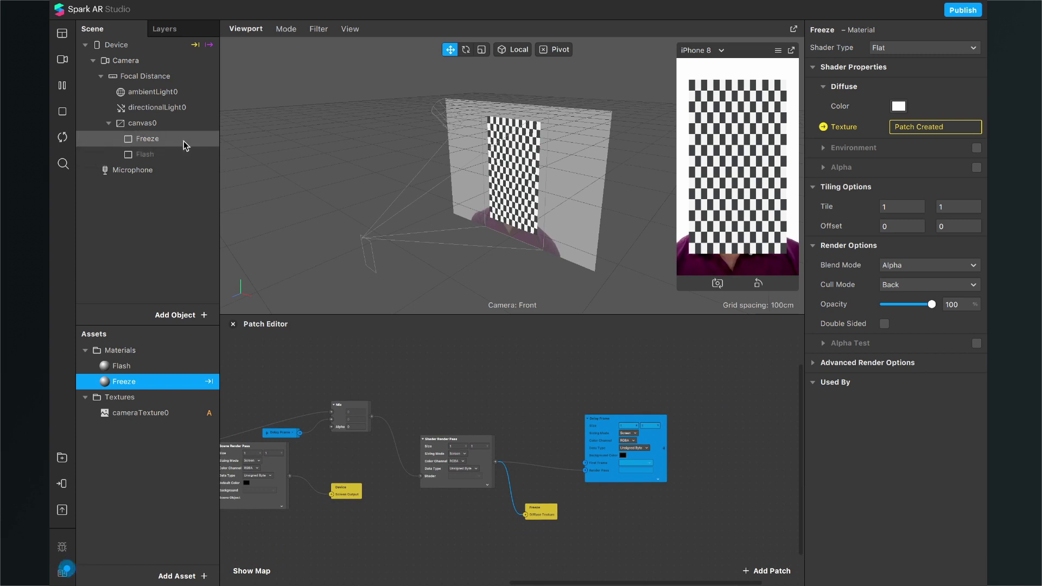
- Assign the Freeze material to the Freeze rectangle and restart the simulator preview
click(183, 140)
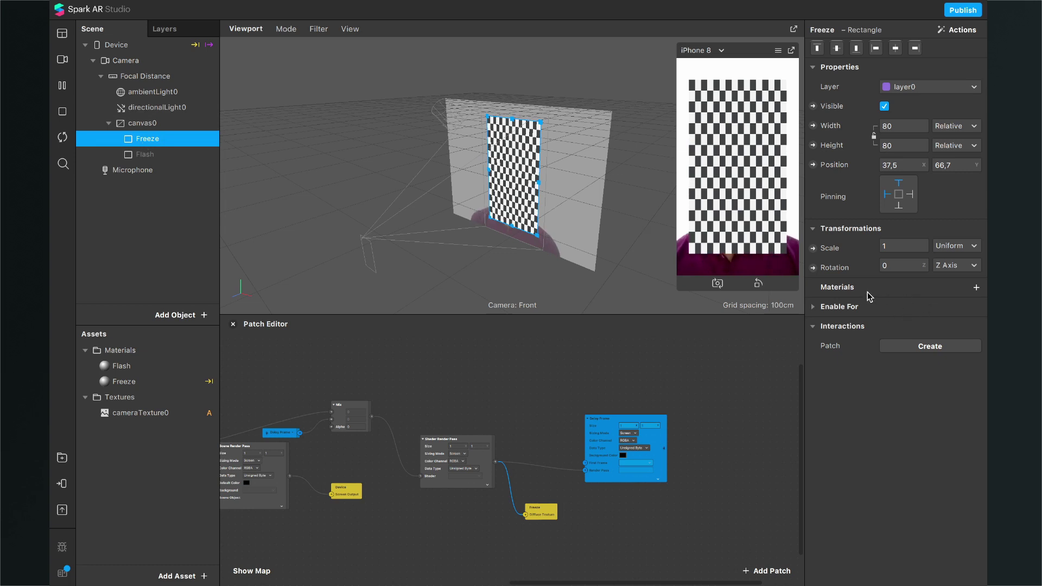
click(975, 287)
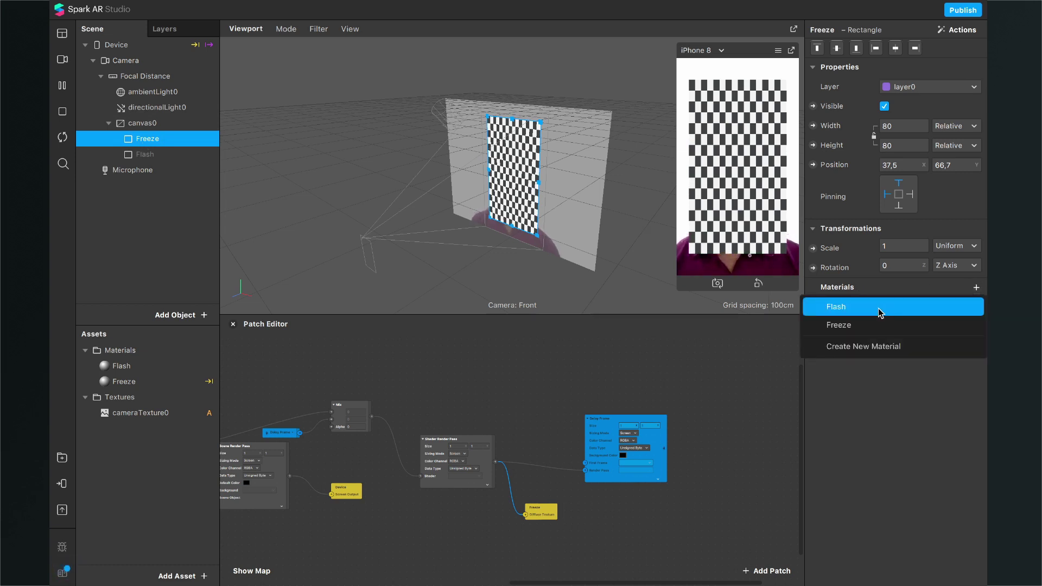
click(874, 325)
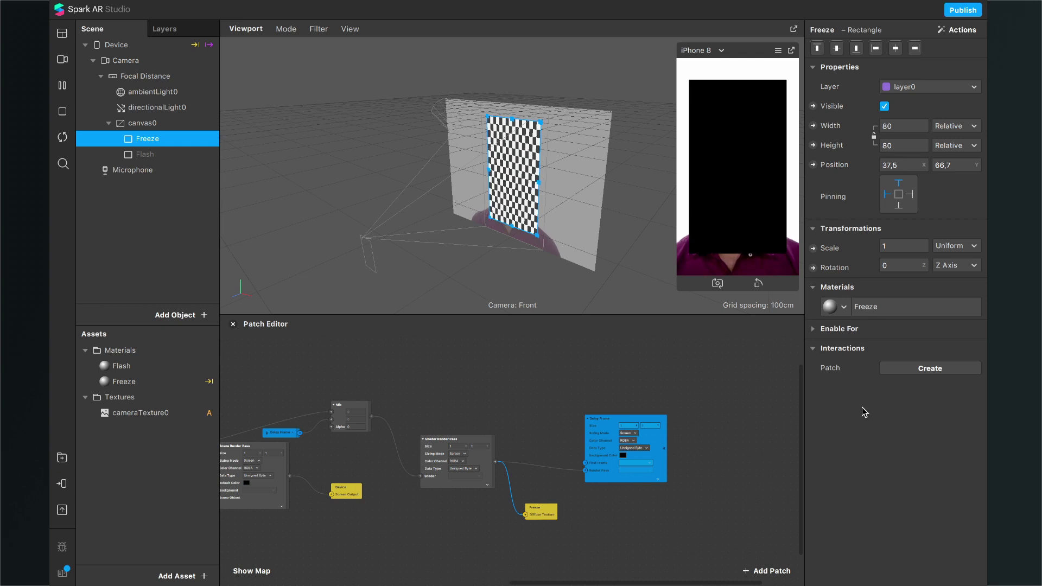
click(62, 139)
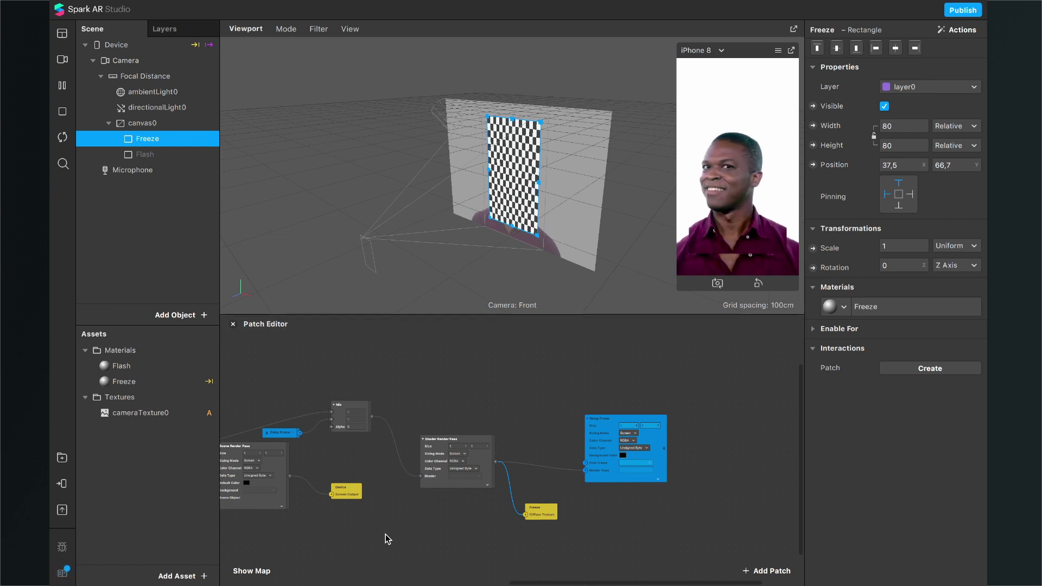
- Add a Screen Tap patch and a Switch patch to the Patch Editor
scroll(388, 537, left, 5)
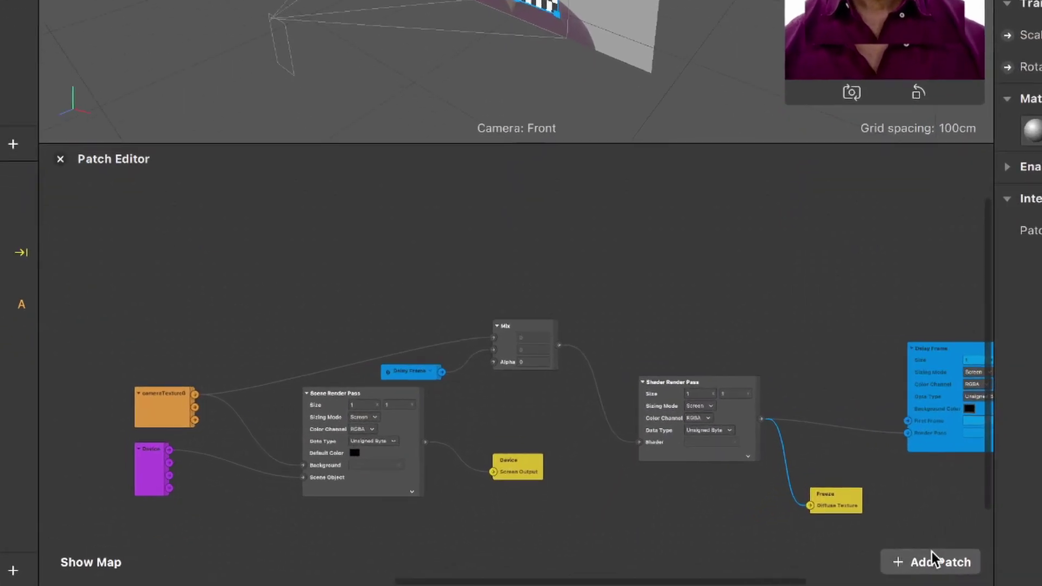
click(768, 571)
text(sc)
key(Down)
key(Down)
key(Down)
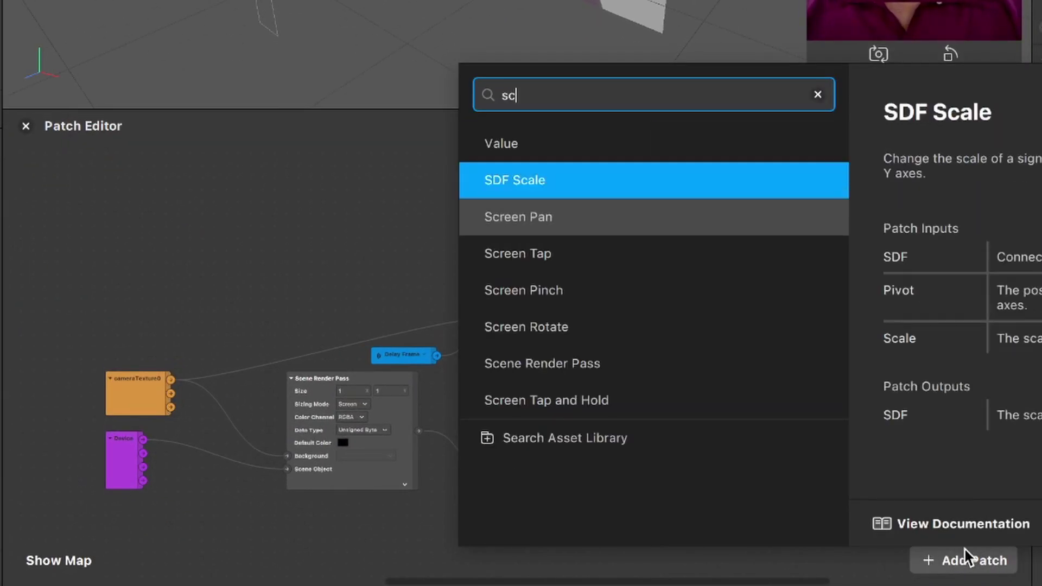
key(Return)
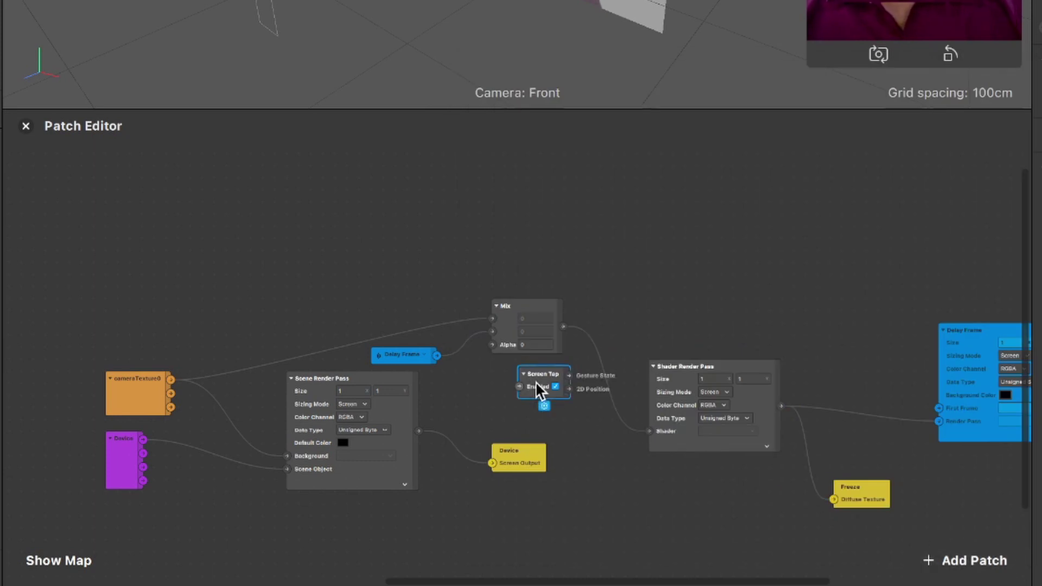
drag(540, 389, 109, 200)
click(950, 569)
text(swi)
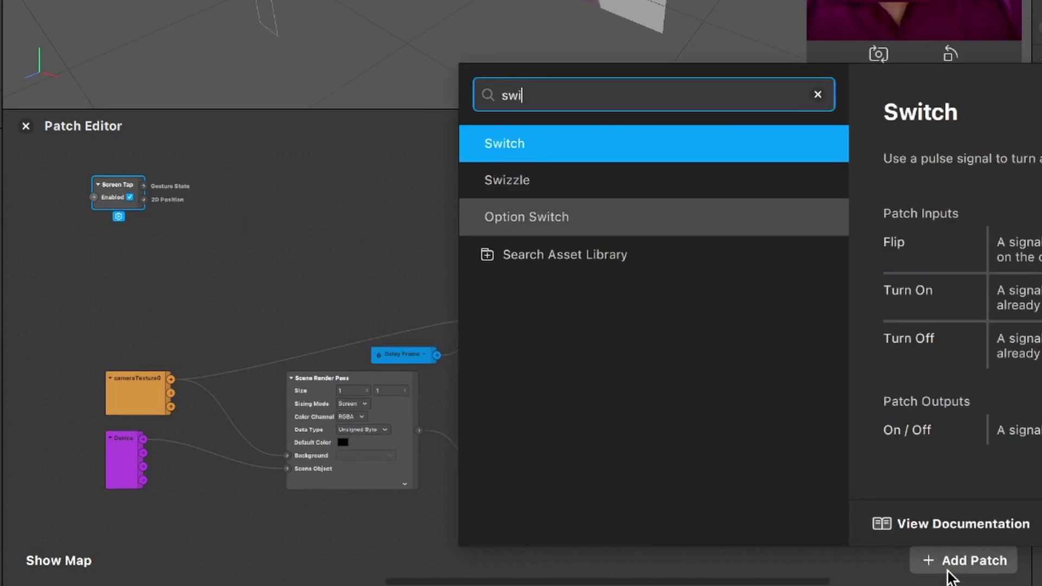
key(Return)
drag(559, 391, 297, 239)
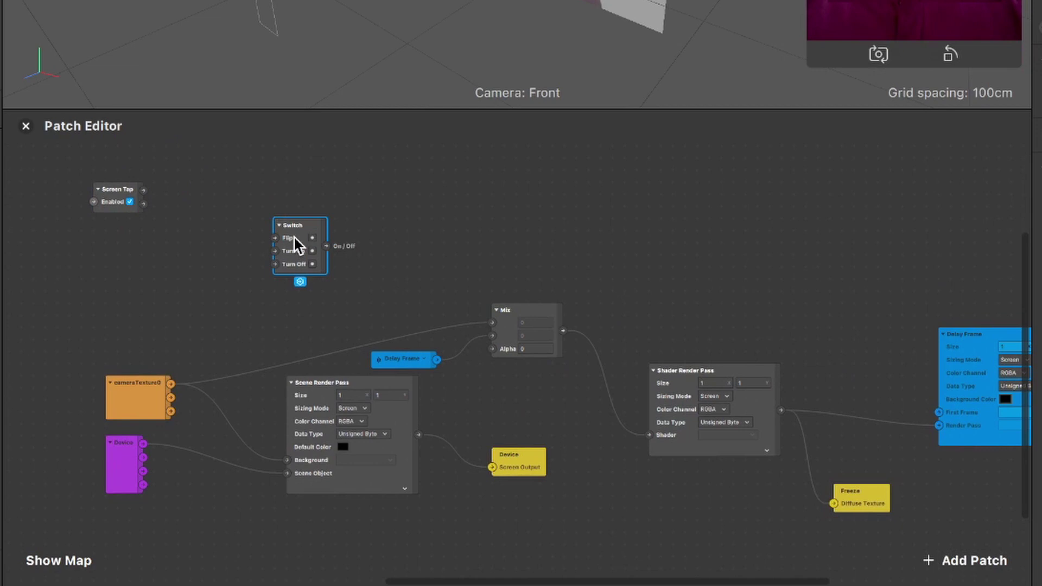
- Place Screen Tap beside the Switch and wire the Switch's On/Off output into Mix's Alpha
scroll(294, 236, up, 4)
scroll(255, 228, left, 5)
scroll(255, 228, up, 2)
drag(169, 219, 414, 329)
scroll(412, 332, right, 5)
scroll(412, 332, down, 1)
click(322, 261)
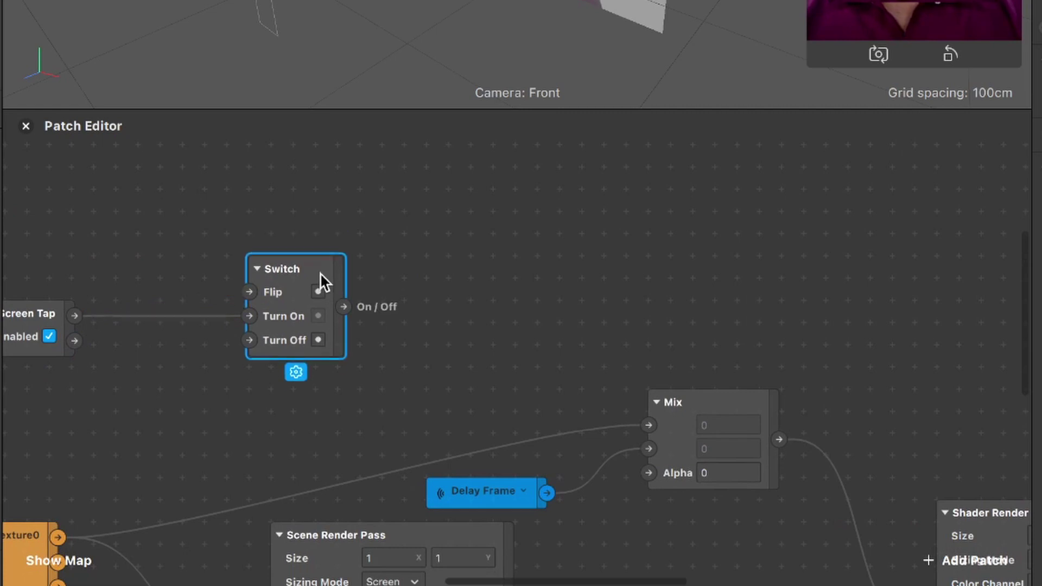
scroll(320, 280, right, 3)
scroll(320, 280, down, 2)
drag(323, 289, 630, 456)
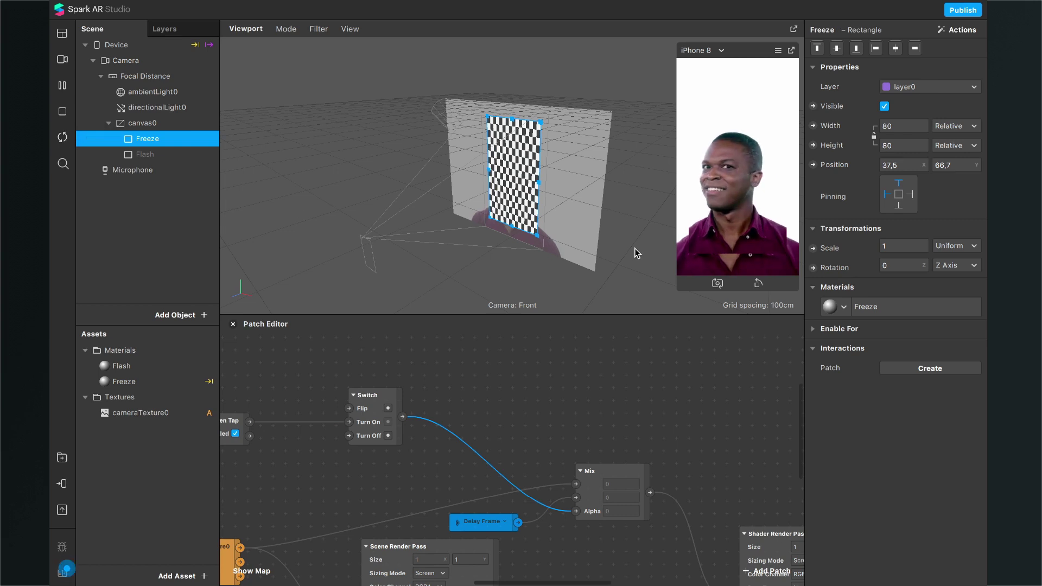
- Tap the Simulator preview to freeze the frame, with Mix Alpha reading 1
click(729, 230)
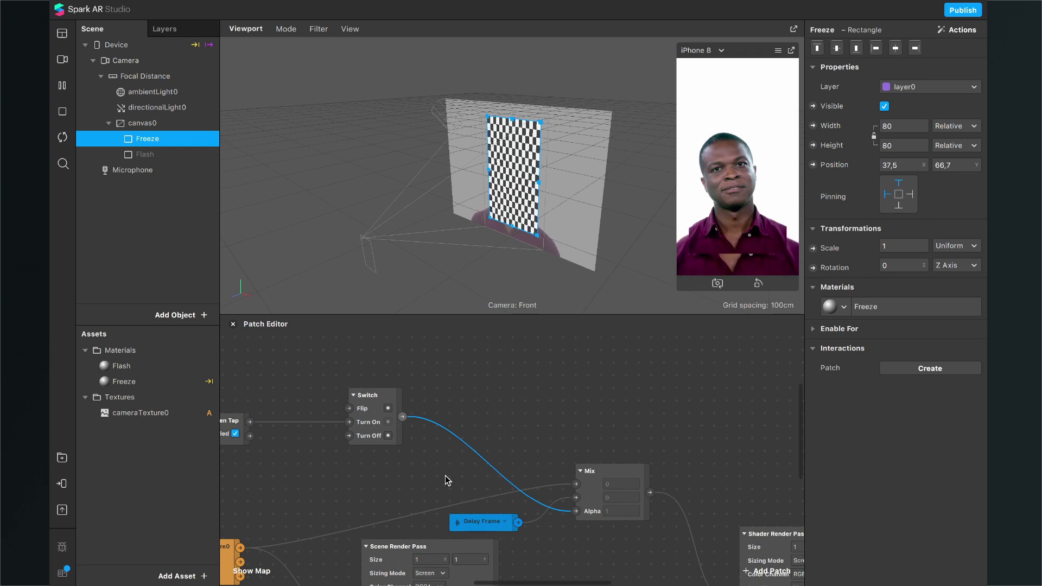
scroll(445, 480, down, 2)
scroll(501, 411, right, 3)
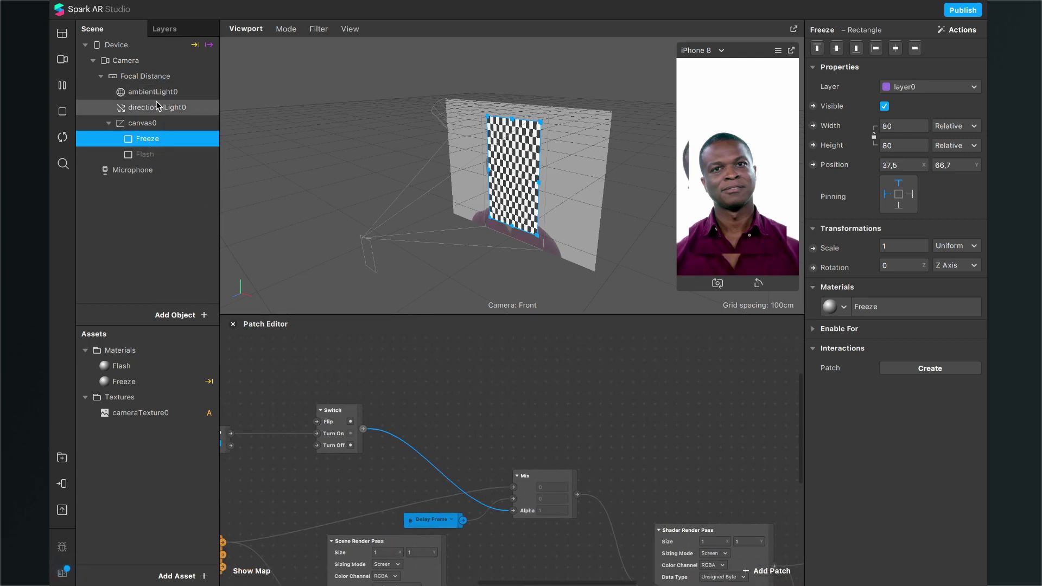
- Make the Flash rectangle visible, give it the white Flash material, and select that material in Assets
click(151, 155)
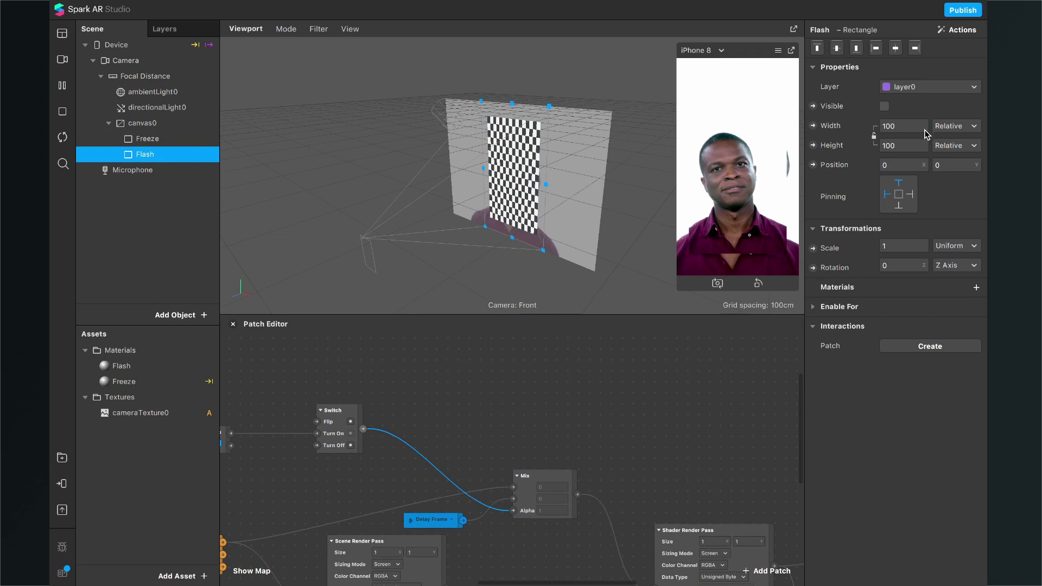
click(885, 107)
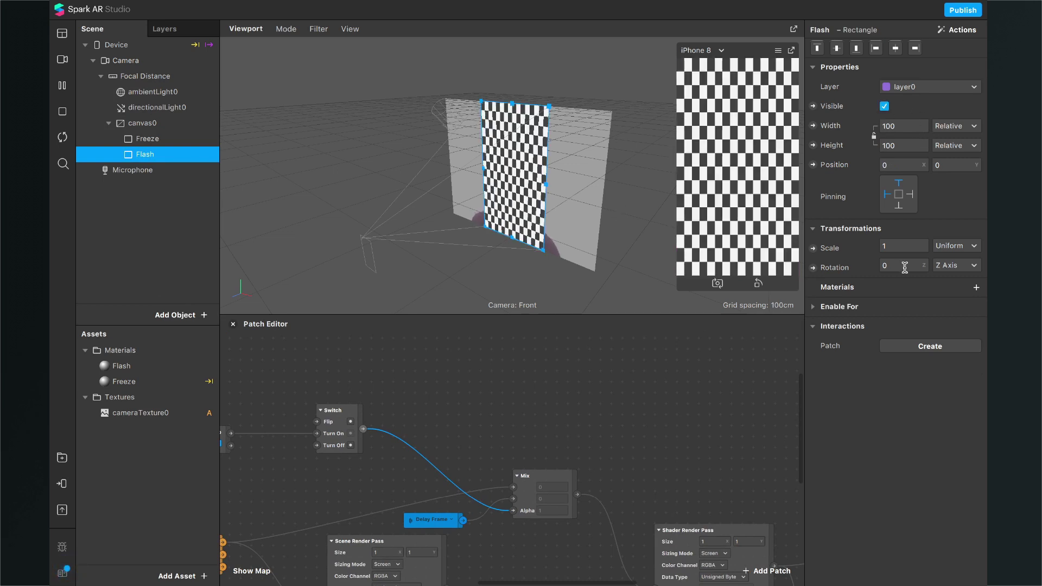
click(976, 287)
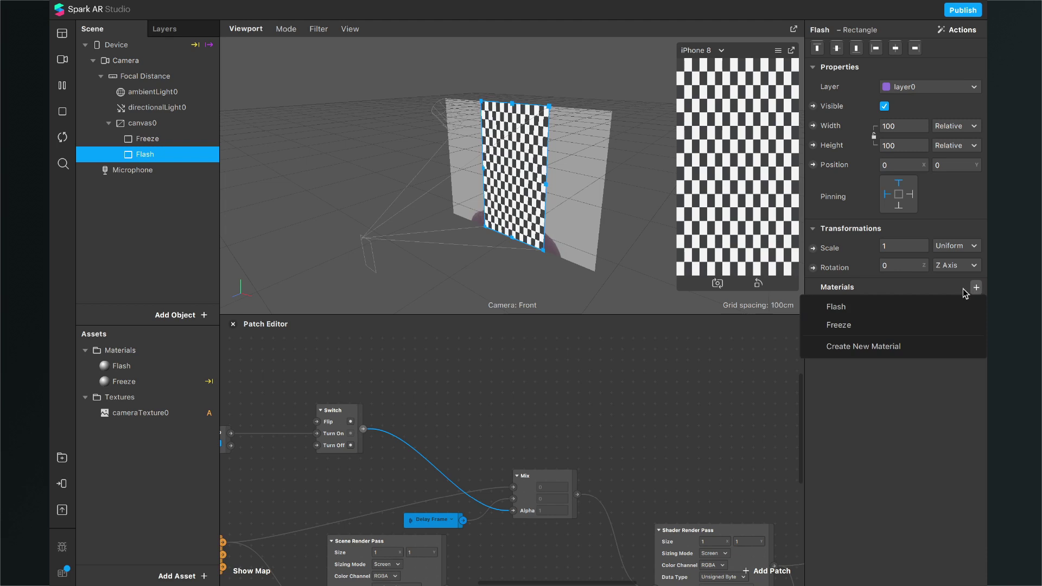
click(905, 312)
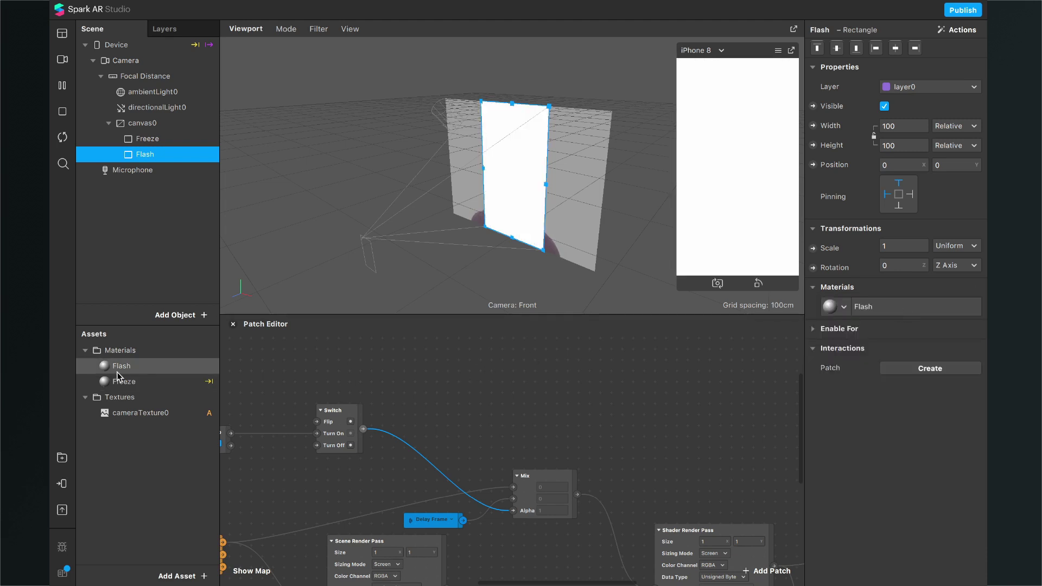
click(119, 372)
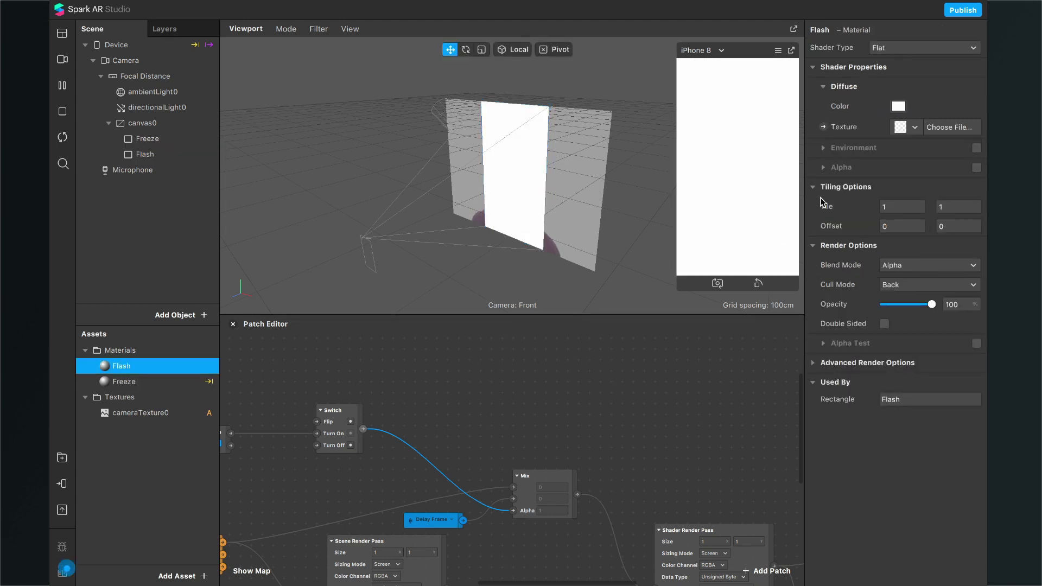
scroll(604, 451, right, 3)
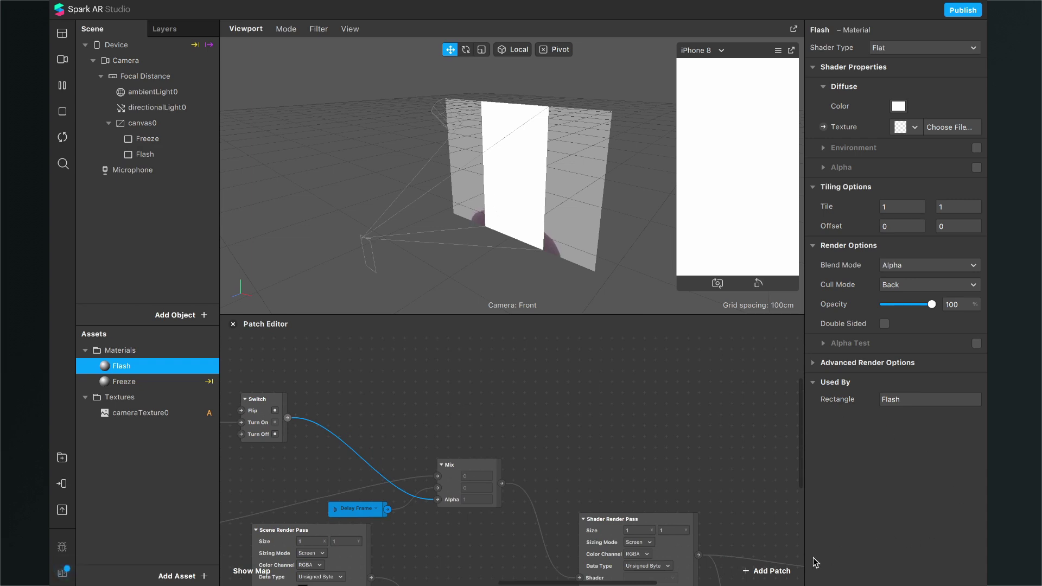
- Add a Pulse patch and duplicate it to get a second Pulse
click(769, 571)
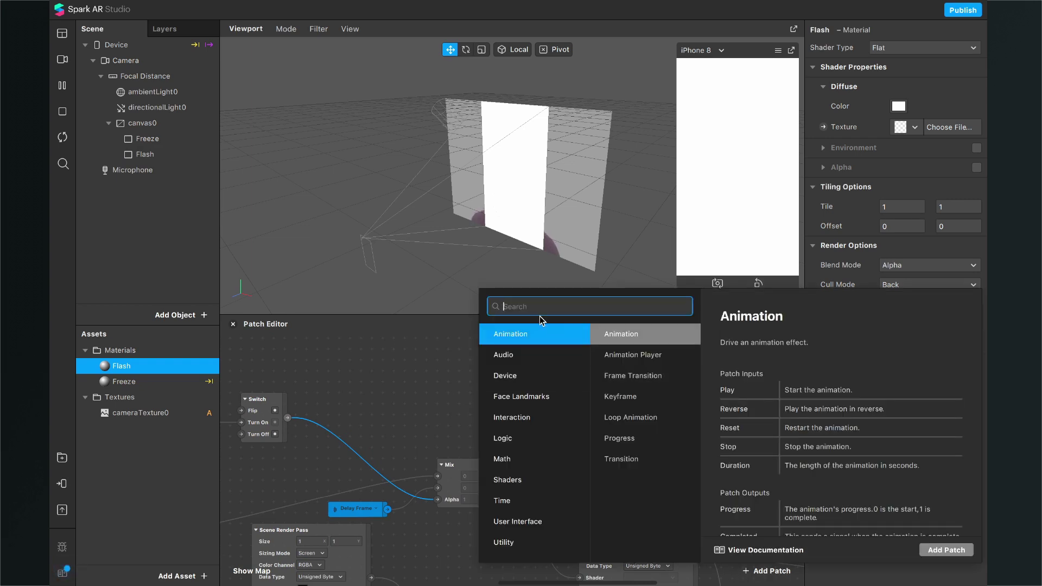
text(pulse)
key(Return)
drag(542, 484, 451, 355)
key(ctrl+d)
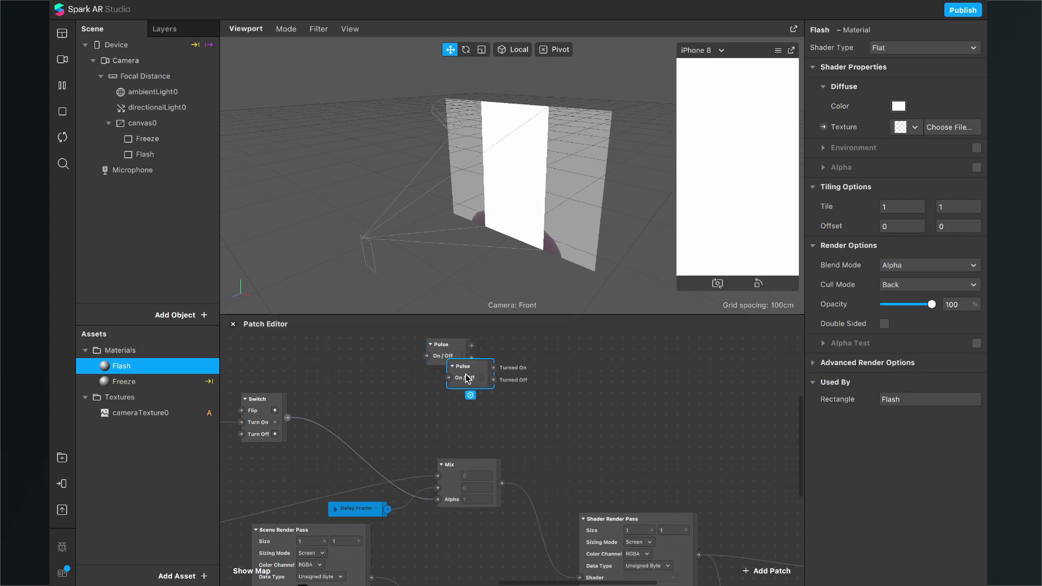
key(Delete)
- Add and position a Delay patch and a second Switch patch
click(769, 571)
text(del)
key(Return)
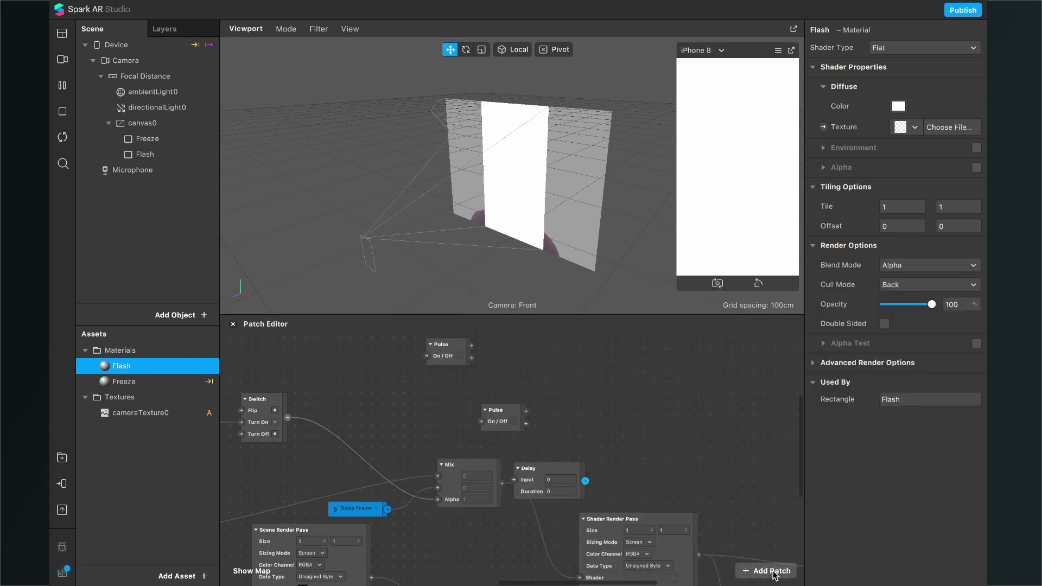
drag(372, 372, 372, 399)
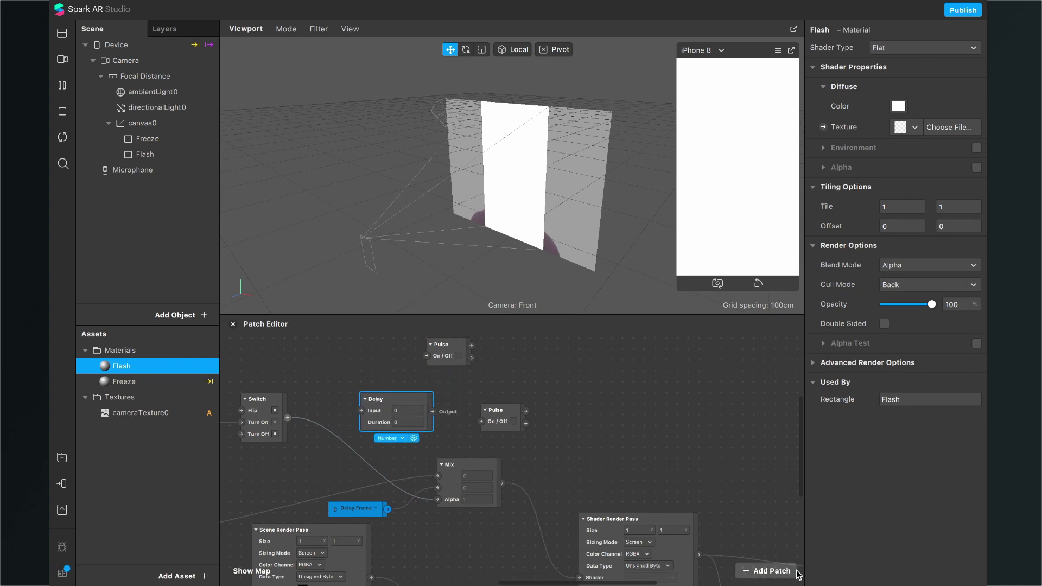
click(787, 571)
text(sw)
key(Return)
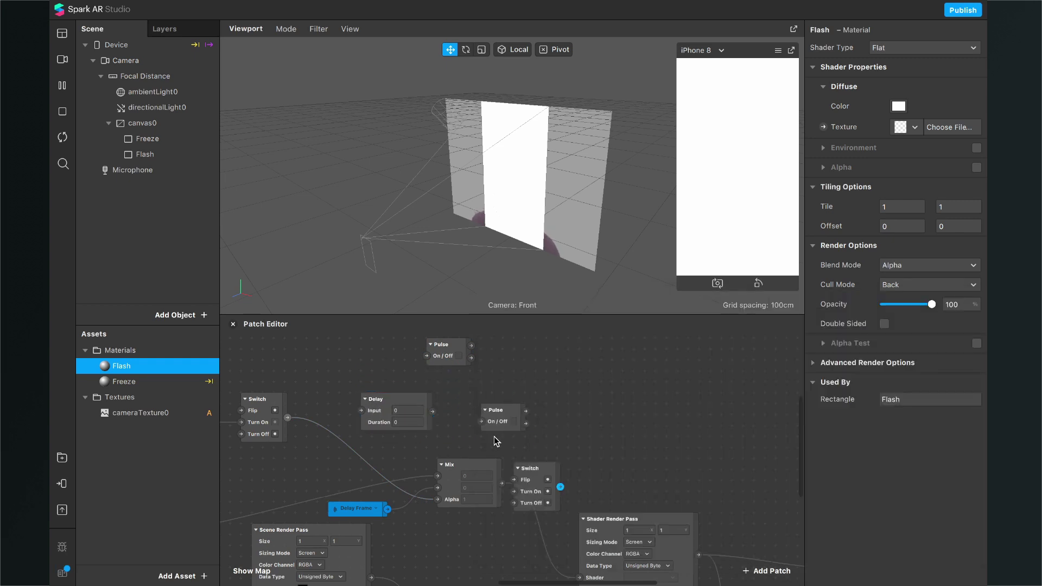
drag(538, 464, 626, 352)
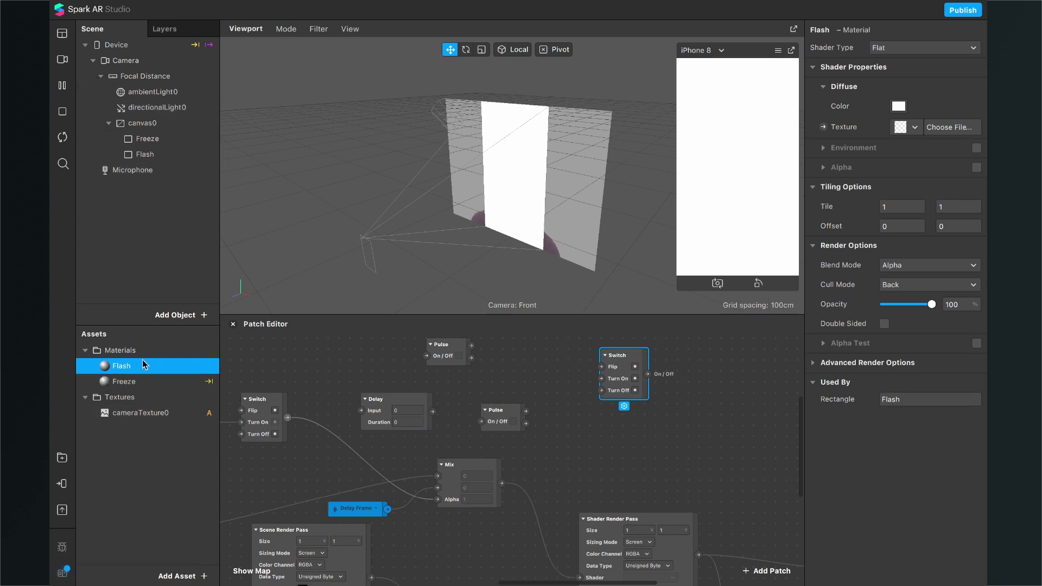
click(146, 156)
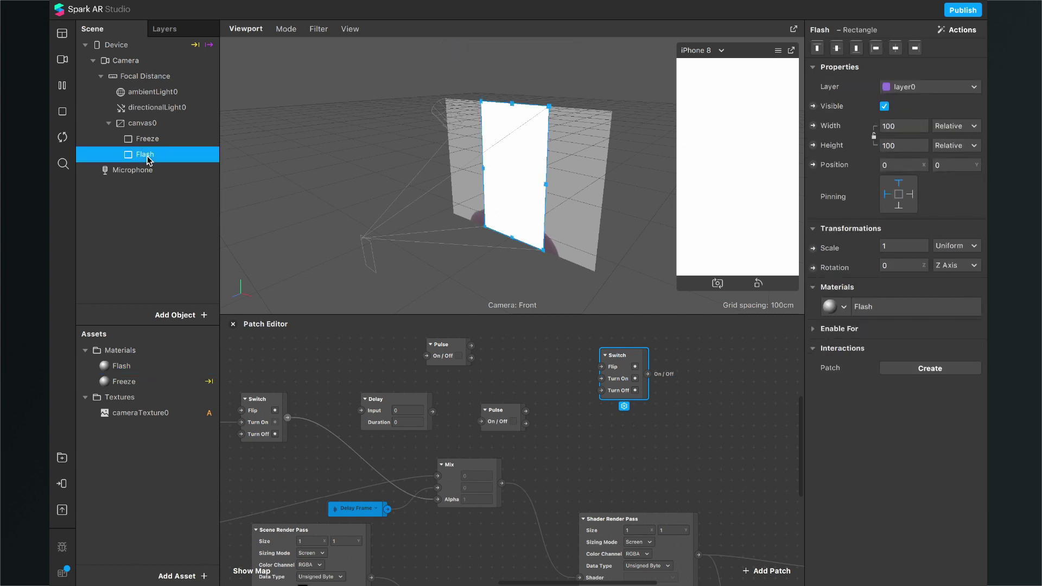
- Create a Flash Visible patch for the Flash rectangle and place it in the graph
click(813, 106)
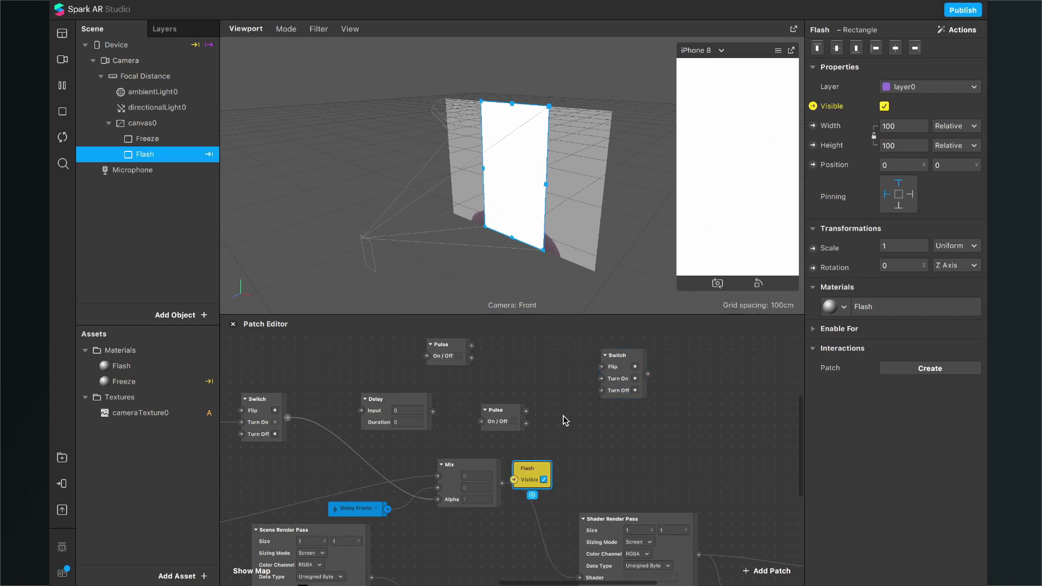
scroll(564, 415, right, 2)
drag(482, 470, 645, 382)
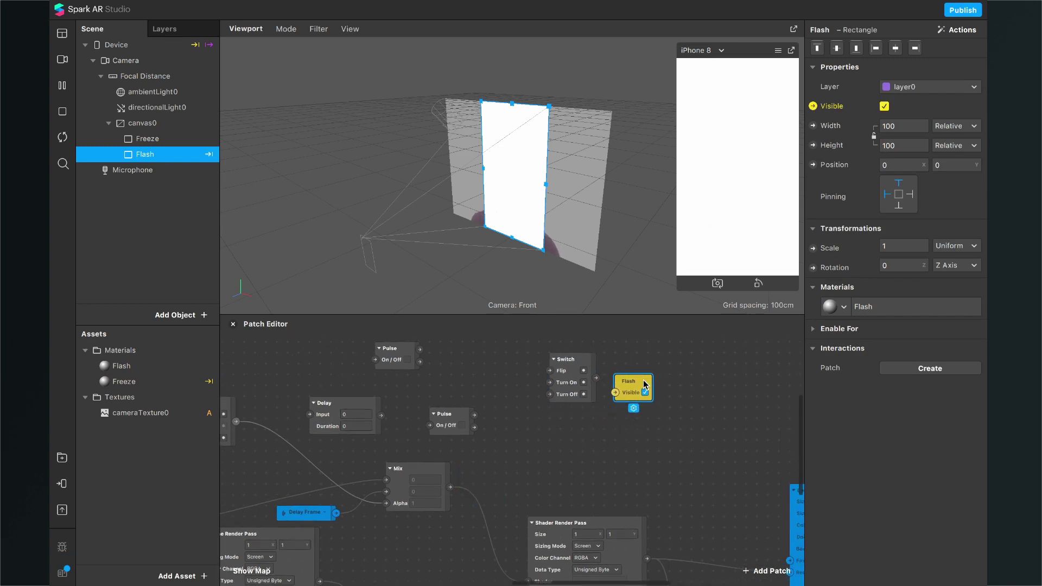
scroll(341, 430, left, 5)
- Wire Switch to the top Pulse and Delay, Delay to the lower Pulse, and both Pulses to the new Switch's Turn On/Turn Off
drag(336, 430, 450, 379)
drag(336, 429, 409, 422)
drag(481, 423, 529, 433)
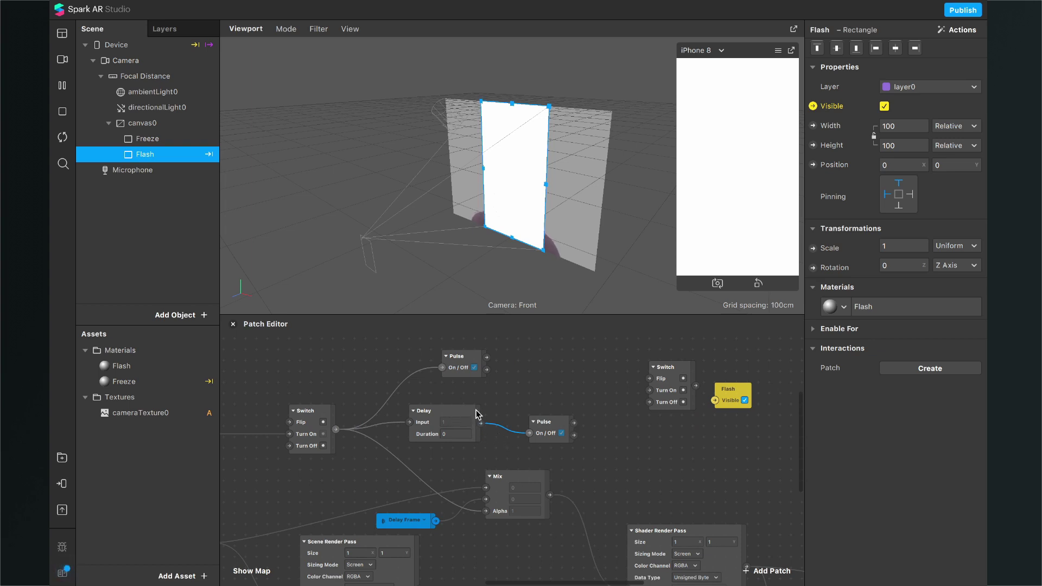
drag(574, 423, 650, 402)
click(466, 371)
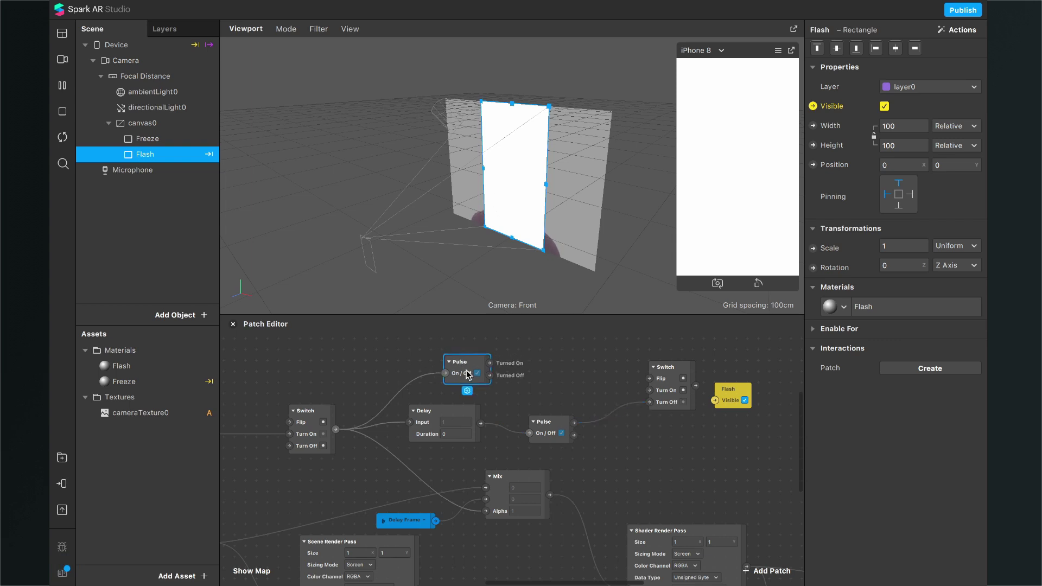
drag(490, 363, 698, 397)
scroll(673, 395, right, 3)
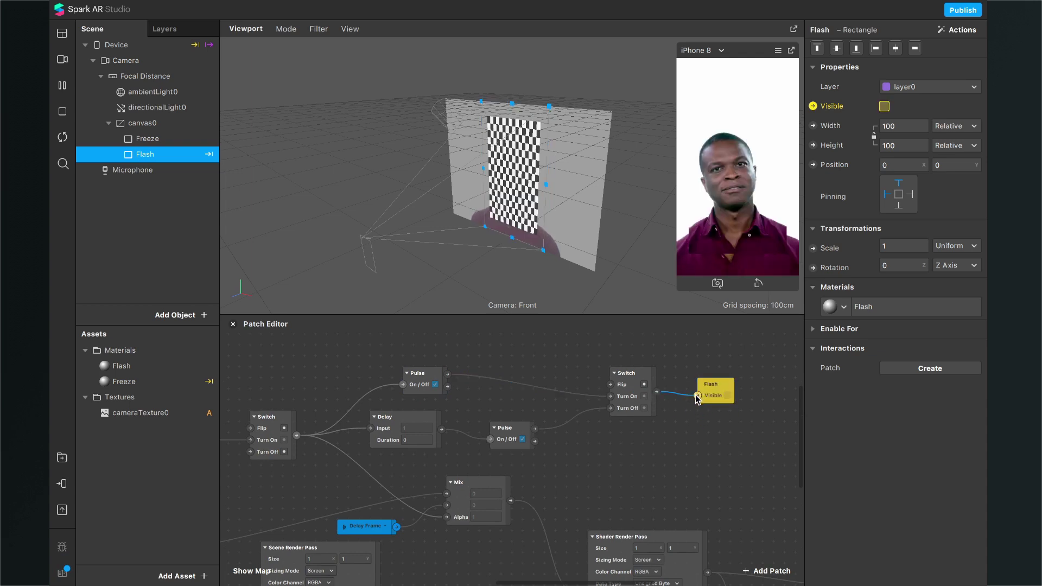
- Restart the preview and set the Delay patch's Duration to 0,2
click(62, 138)
click(418, 440)
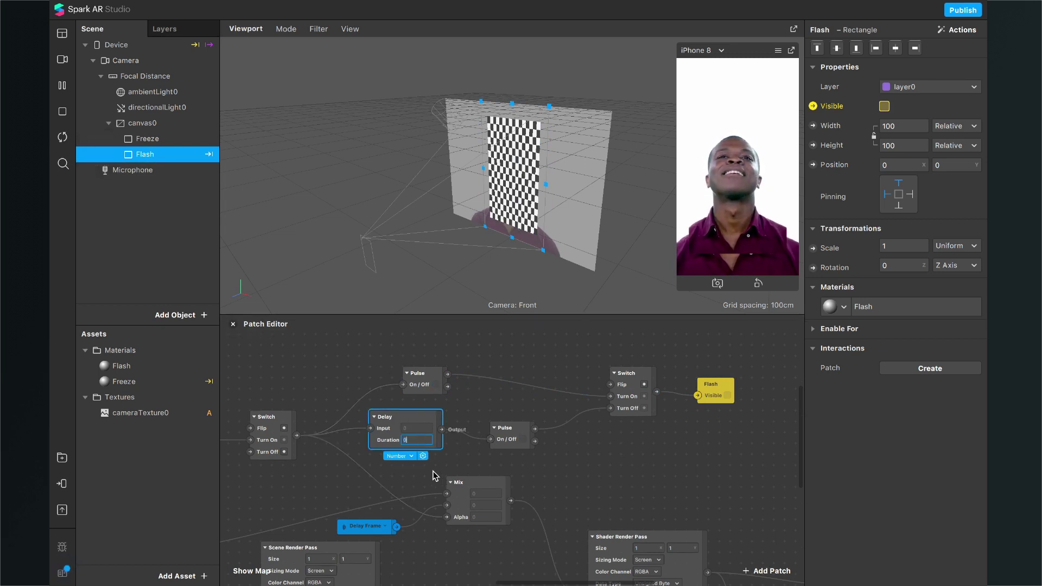
scroll(434, 477, up, 3)
text(0,2)
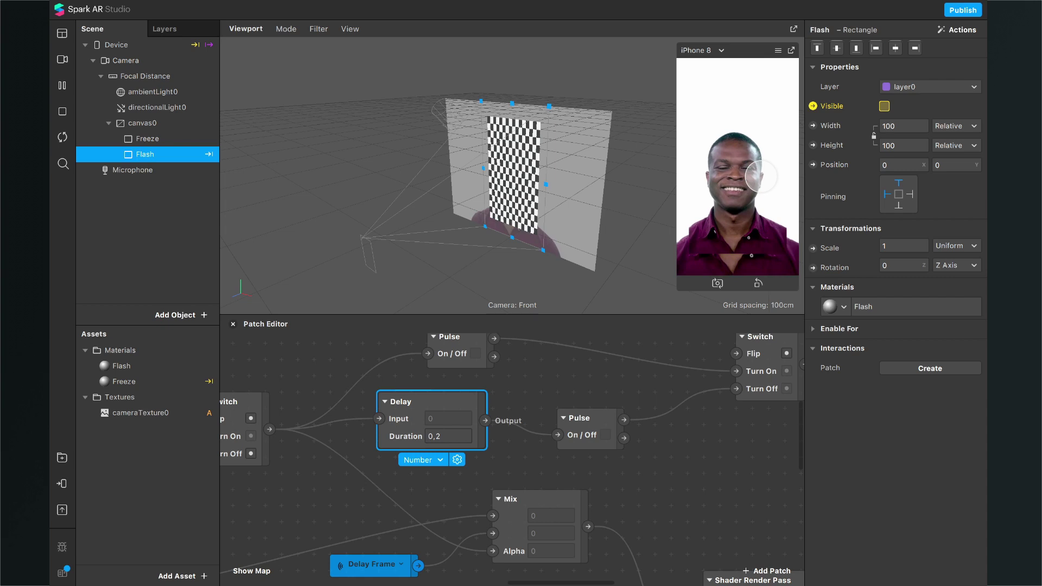
- Tap the Simulator preview to confirm a brief white flash before the frame freezes
click(762, 176)
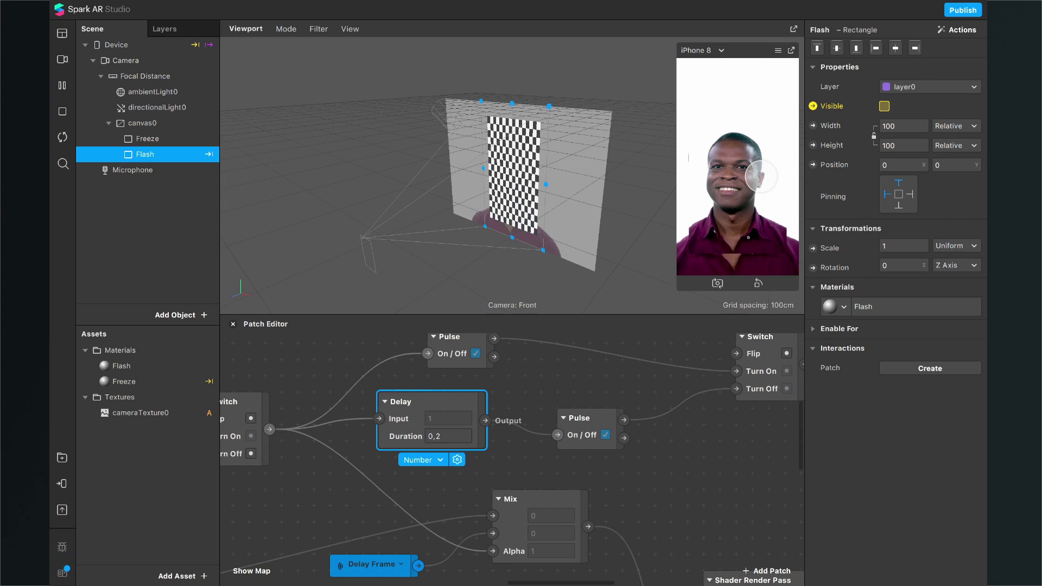
scroll(617, 500, down, 5)
scroll(617, 500, down, 3)
scroll(618, 500, down, 3)
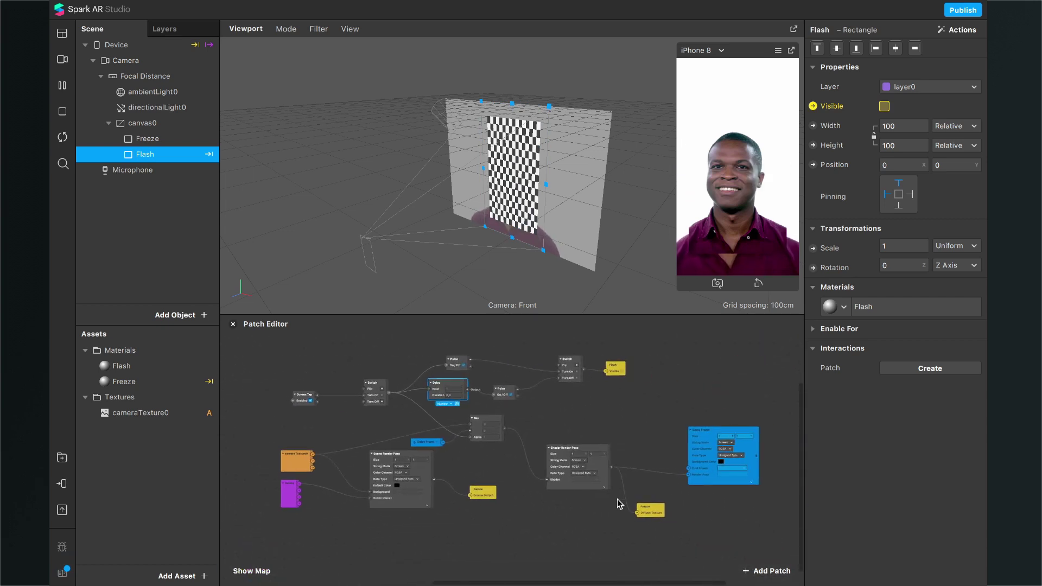